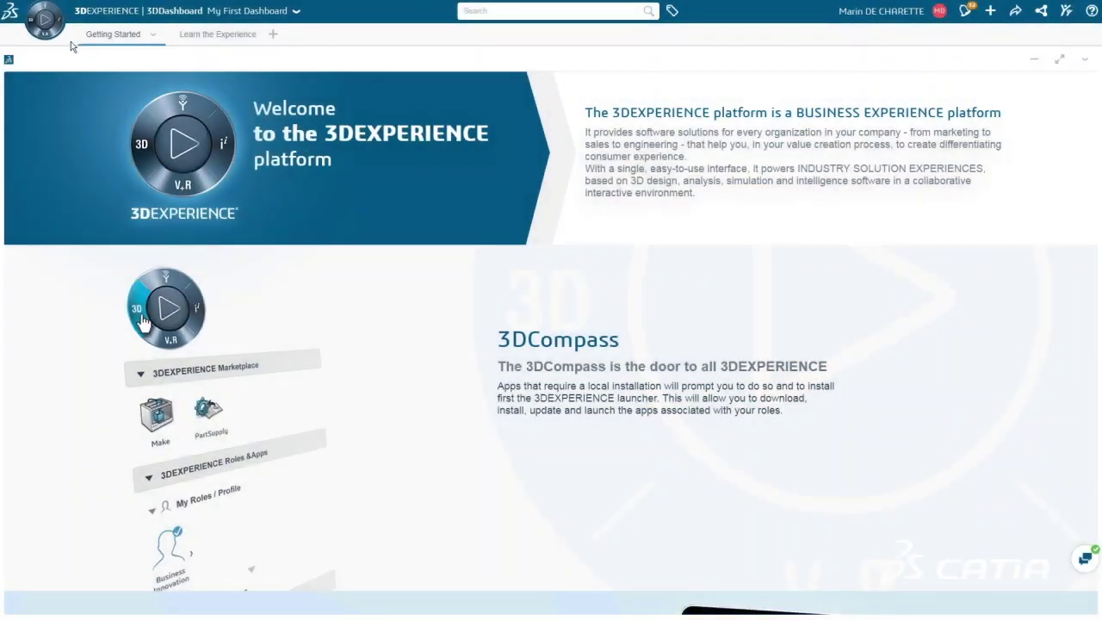
- Browse the marketplace, roles and 3D modeling apps listed in the 3DCompass
{"action": "left_click", "coordinate": [50, 14]}
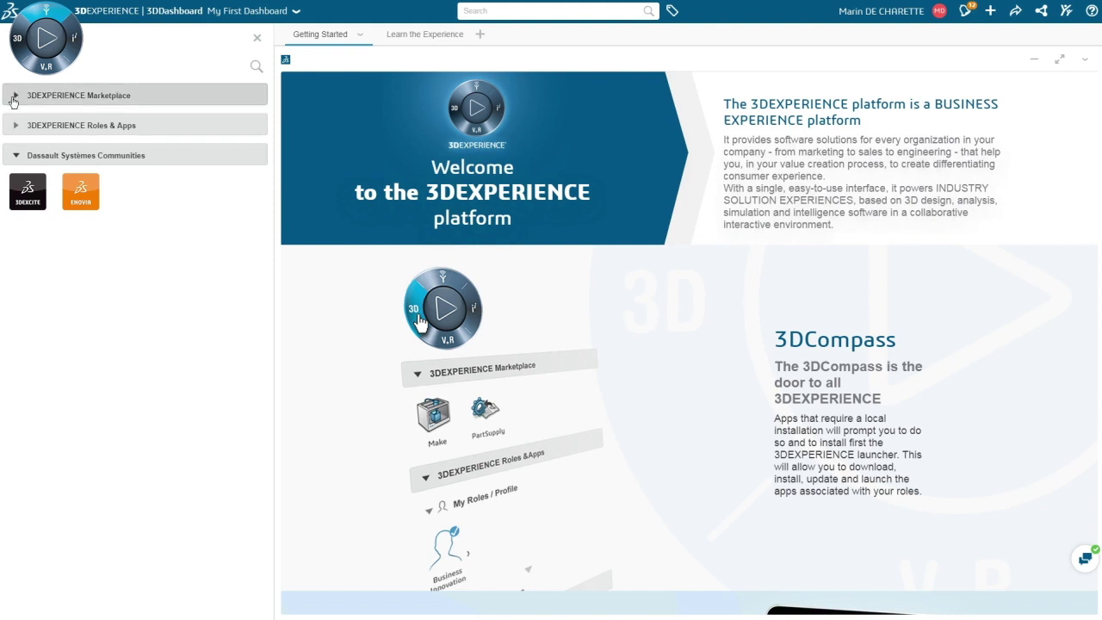
{"action": "left_click", "coordinate": [15, 97]}
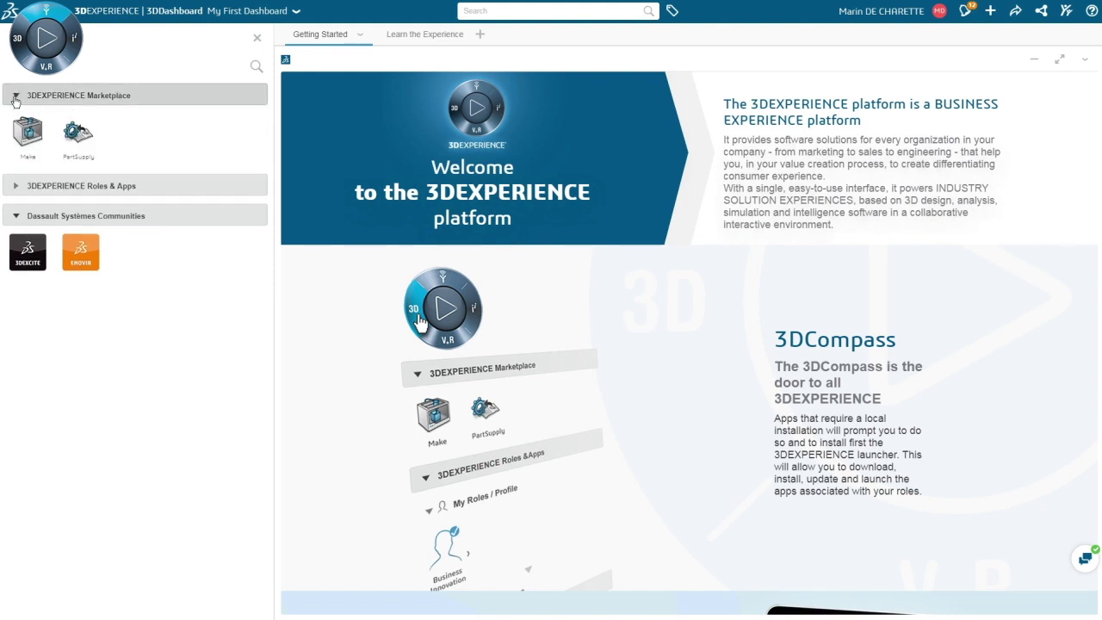
{"action": "left_click", "coordinate": [14, 187]}
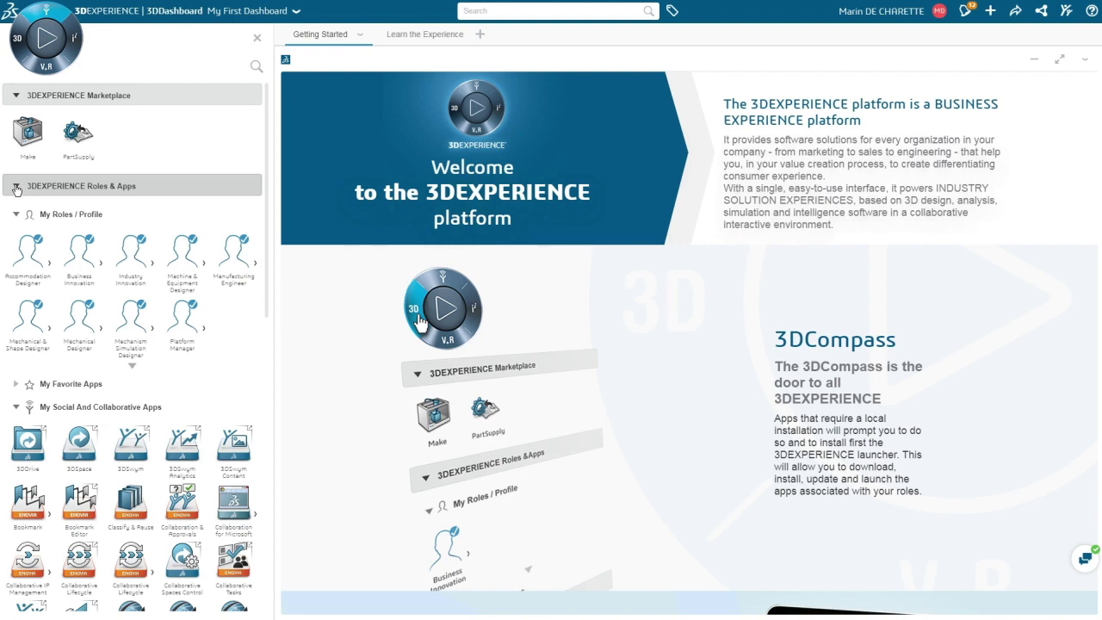
{"action": "left_click", "coordinate": [77, 37]}
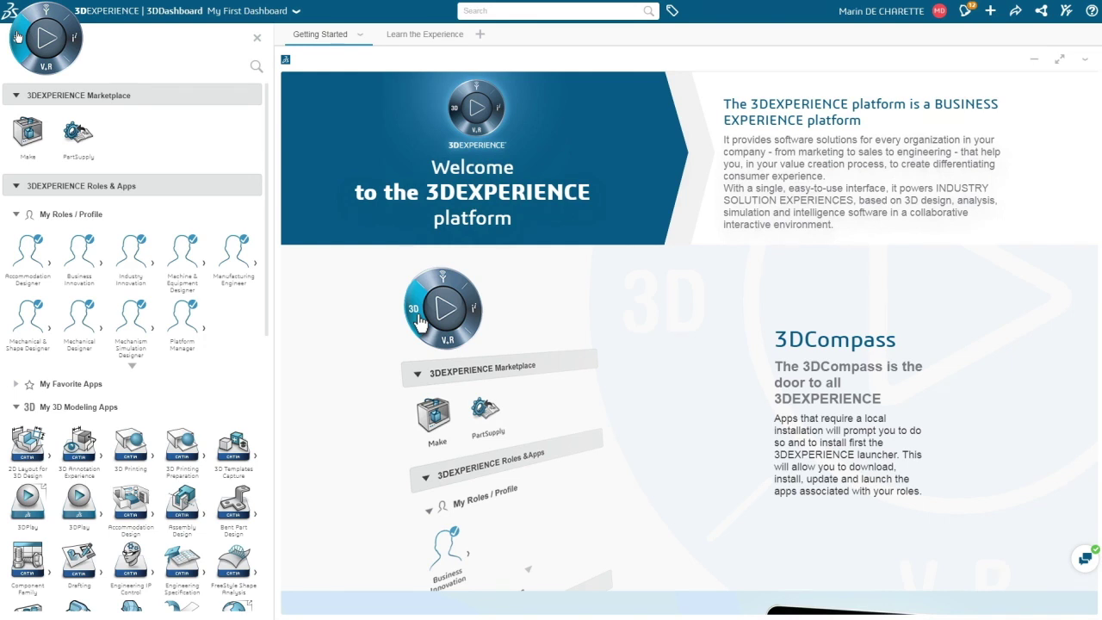
{"action": "left_click", "coordinate": [58, 96]}
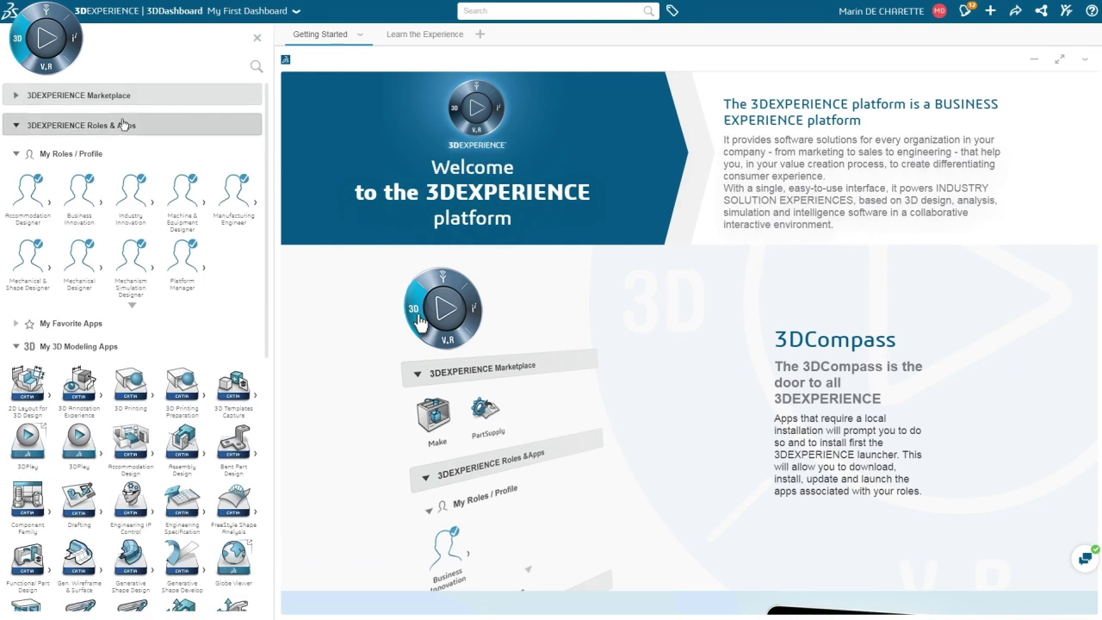
{"action": "left_click", "coordinate": [121, 126]}
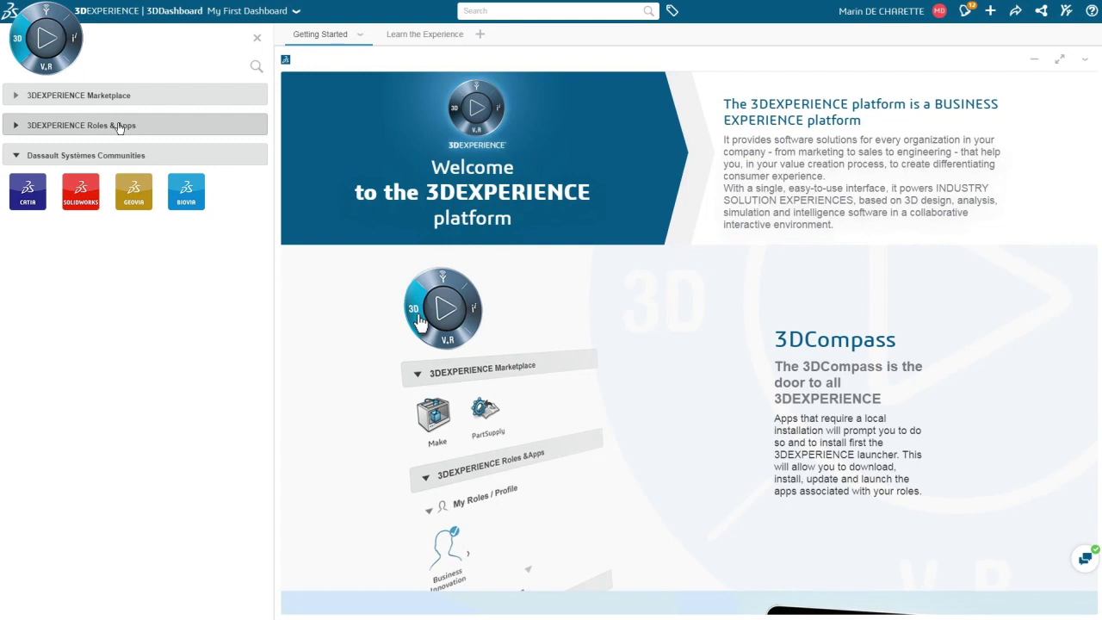
{"action": "left_click", "coordinate": [256, 41]}
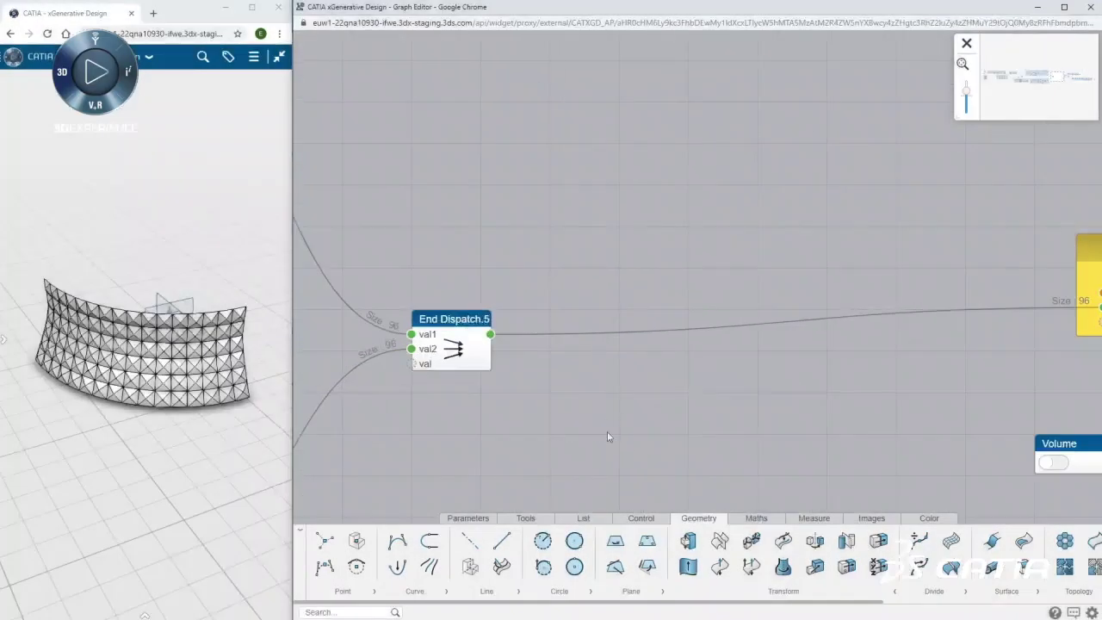
- Add a Symmetry node fed by the End Dispatch.5 output and define its inv input to mirror the faceted panels
{"action": "double_click", "coordinate": [751, 361]}
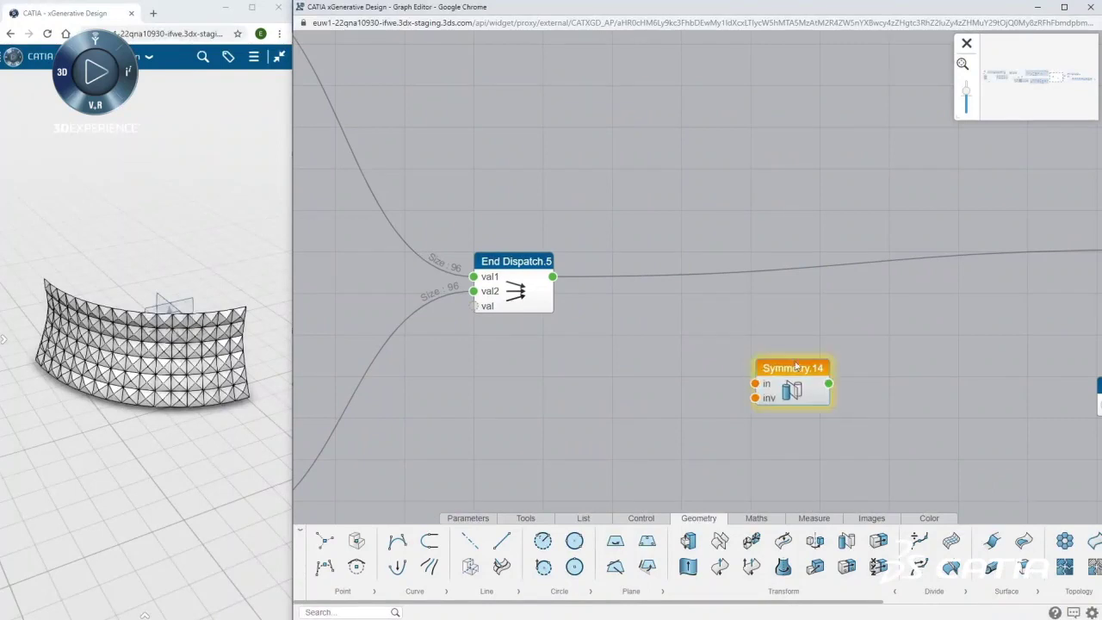
{"action": "left_click_drag", "start_coordinate": [795, 367], "coordinate": [724, 347]}
{"action": "left_click", "coordinate": [747, 377]}
{"action": "left_click", "coordinate": [670, 419]}
- Chain a second Symmetry node from the first one's output and define its inv input value
{"action": "left_click_drag", "start_coordinate": [754, 360], "coordinate": [880, 350]}
{"action": "type", "text": "sym"}
{"action": "key", "text": "Return"}
{"action": "left_click", "coordinate": [862, 369]}
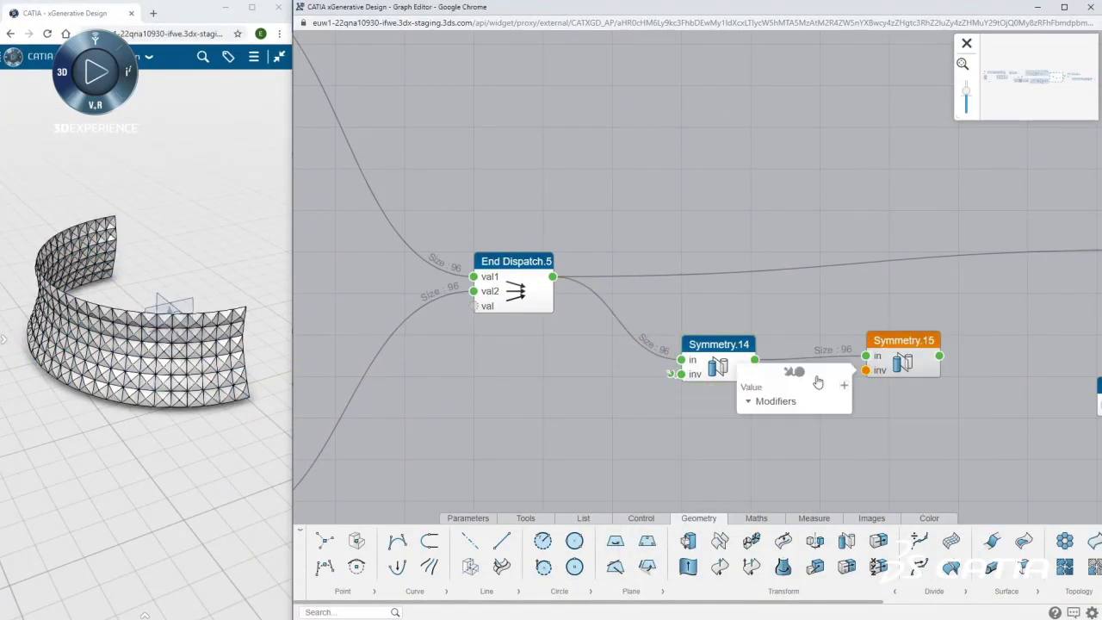
{"action": "left_click", "coordinate": [799, 373]}
{"action": "left_click", "coordinate": [784, 401]}
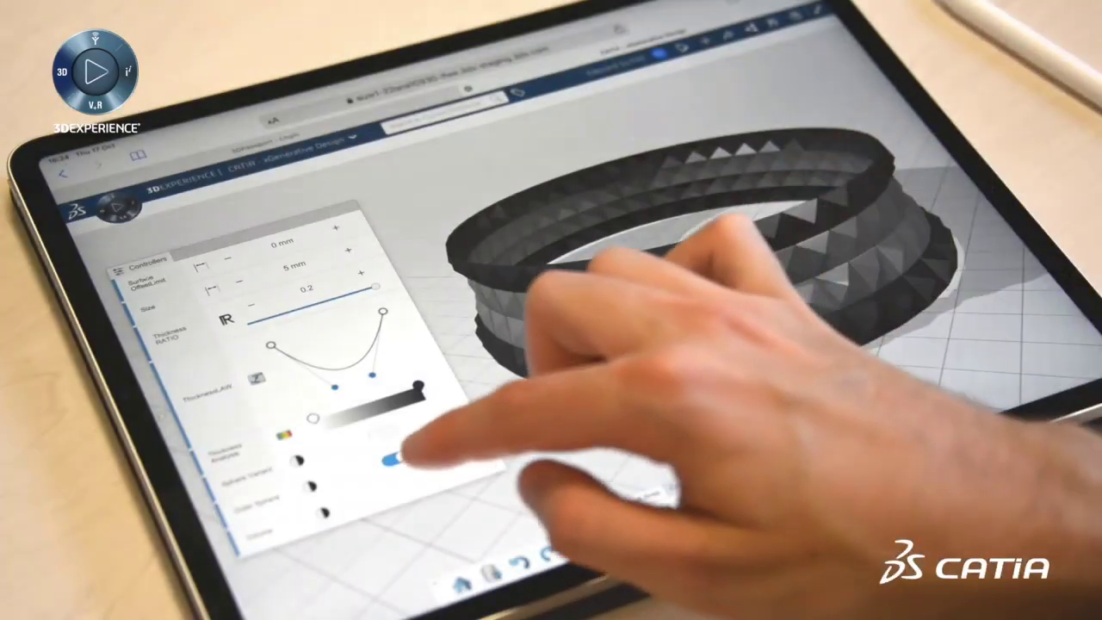
- Turn on the Volume option of the faceted ring model on the tablet
{"action": "left_click", "coordinate": [396, 458]}
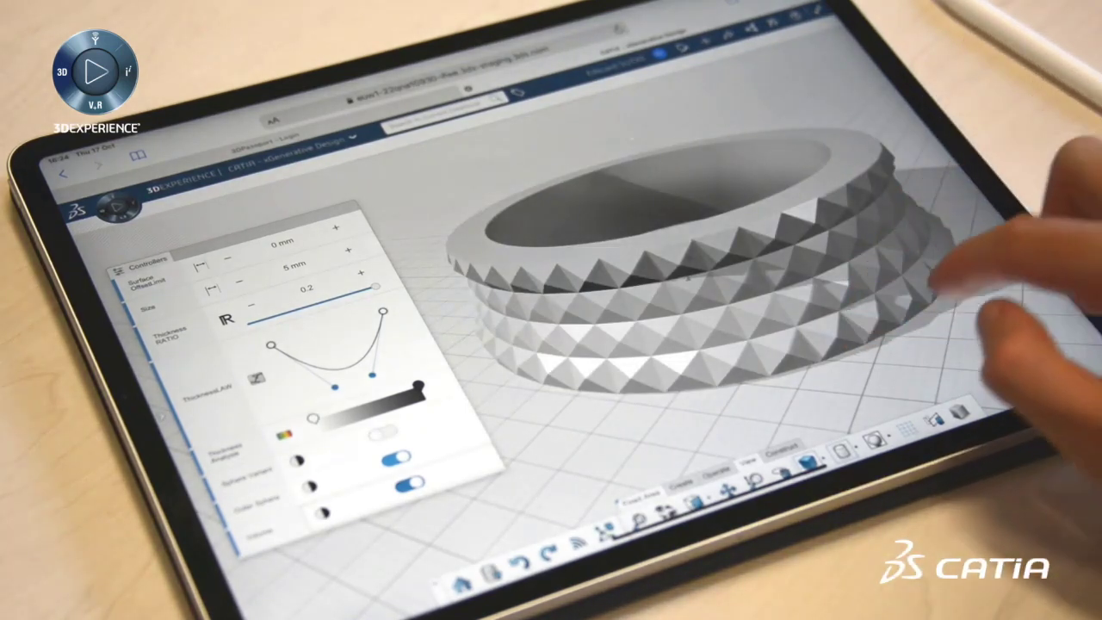
{"action": "left_click_drag", "start_coordinate": [912, 293], "coordinate": [951, 301]}
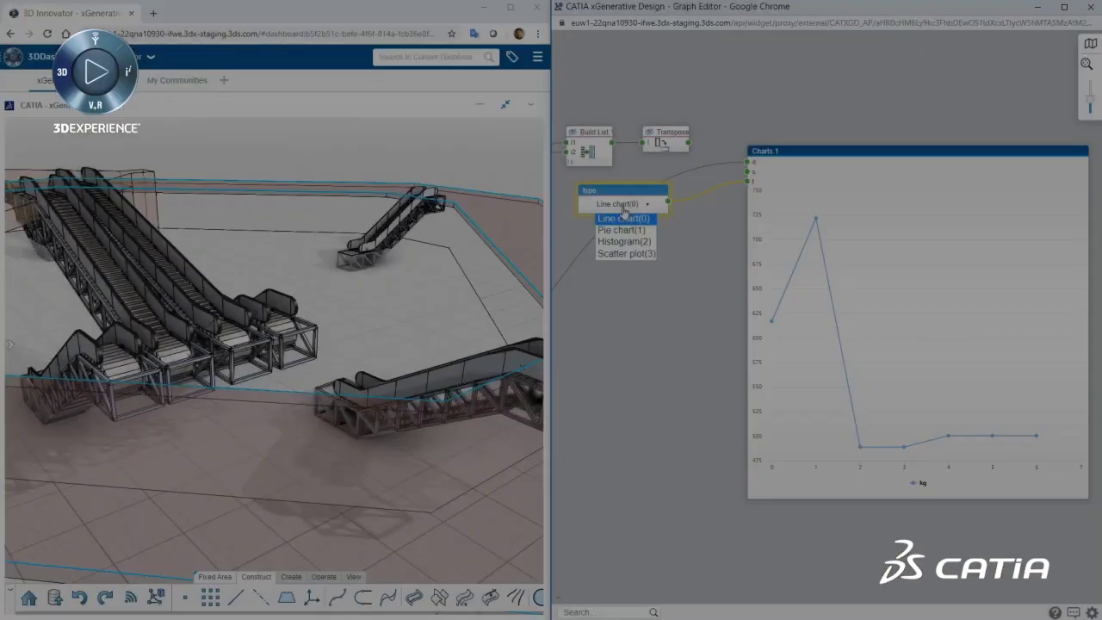
- Change the chart's type to Pie chart(1), followed by Histogram(2)
{"action": "left_click", "coordinate": [627, 232]}
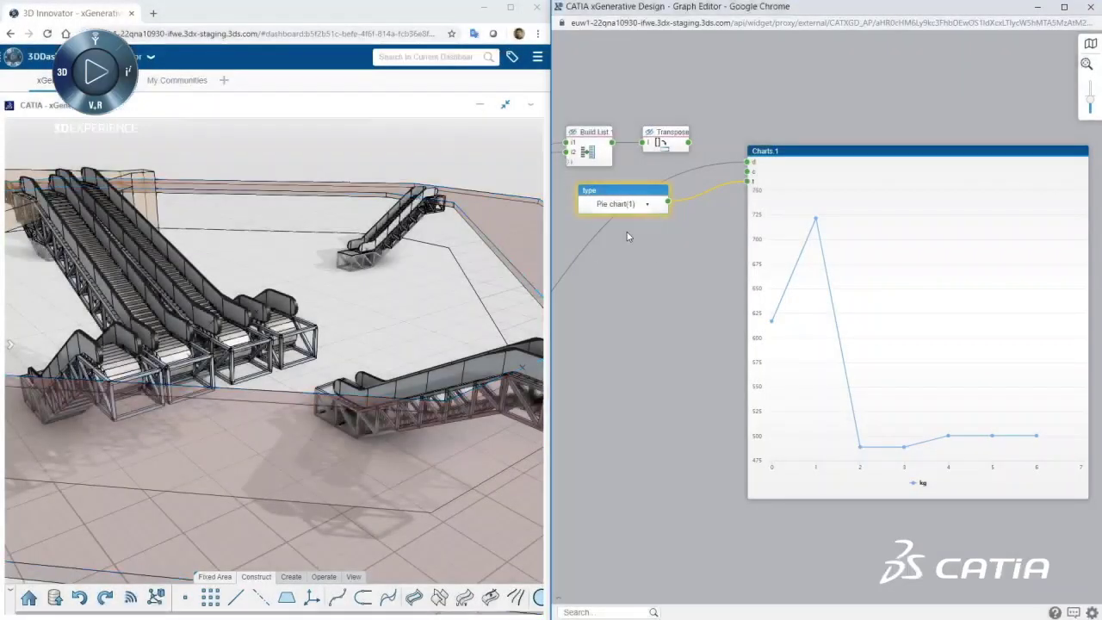
{"action": "left_click", "coordinate": [628, 205]}
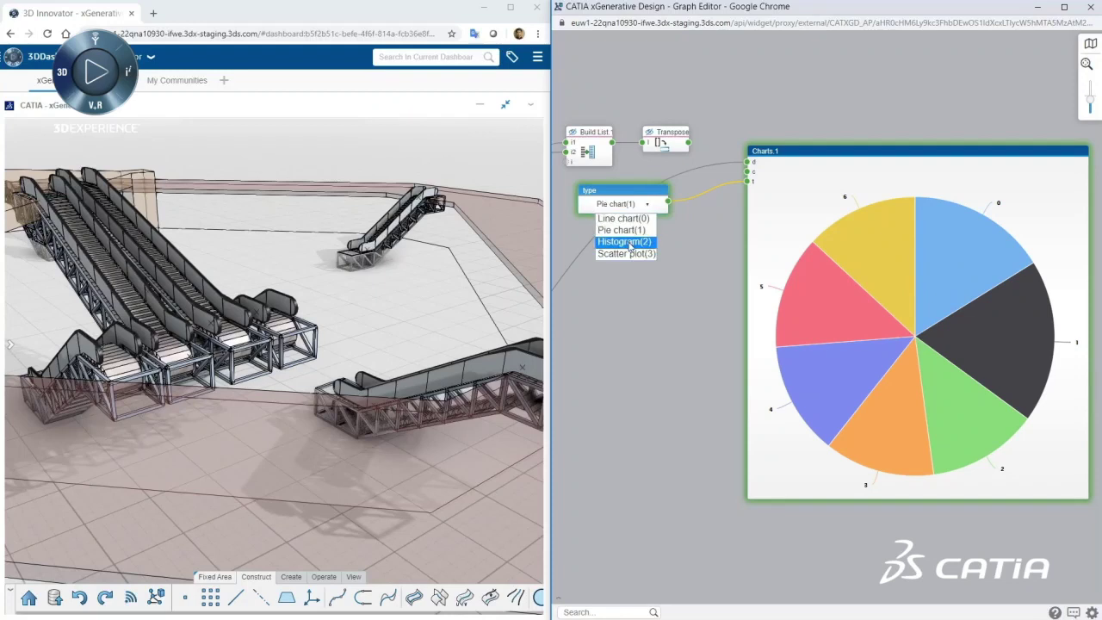
{"action": "left_click", "coordinate": [628, 243]}
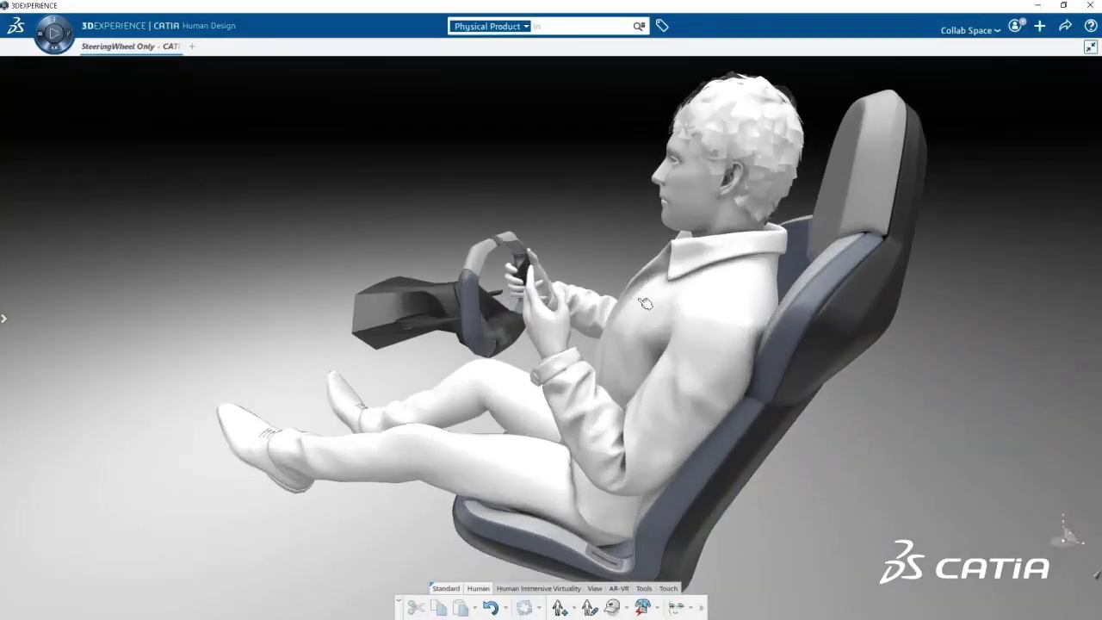
- Edit the seated human's posture, set the steering wheel as the object to grab, and move the left hand toward it
{"action": "double_click", "coordinate": [651, 302]}
{"action": "left_click", "coordinate": [1054, 104]}
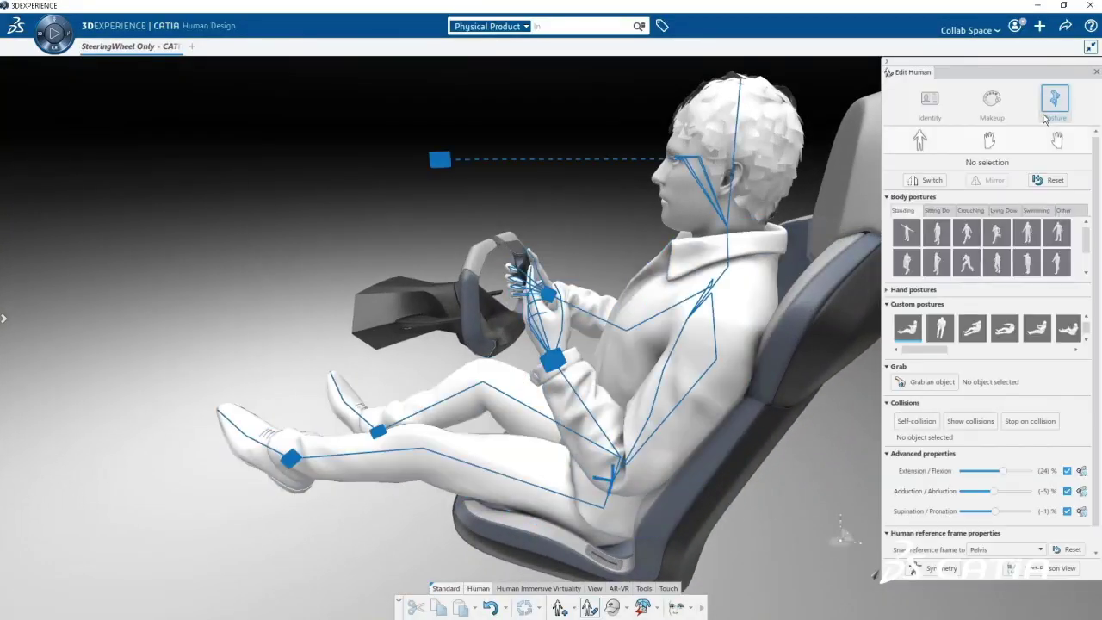
{"action": "left_click", "coordinate": [931, 382]}
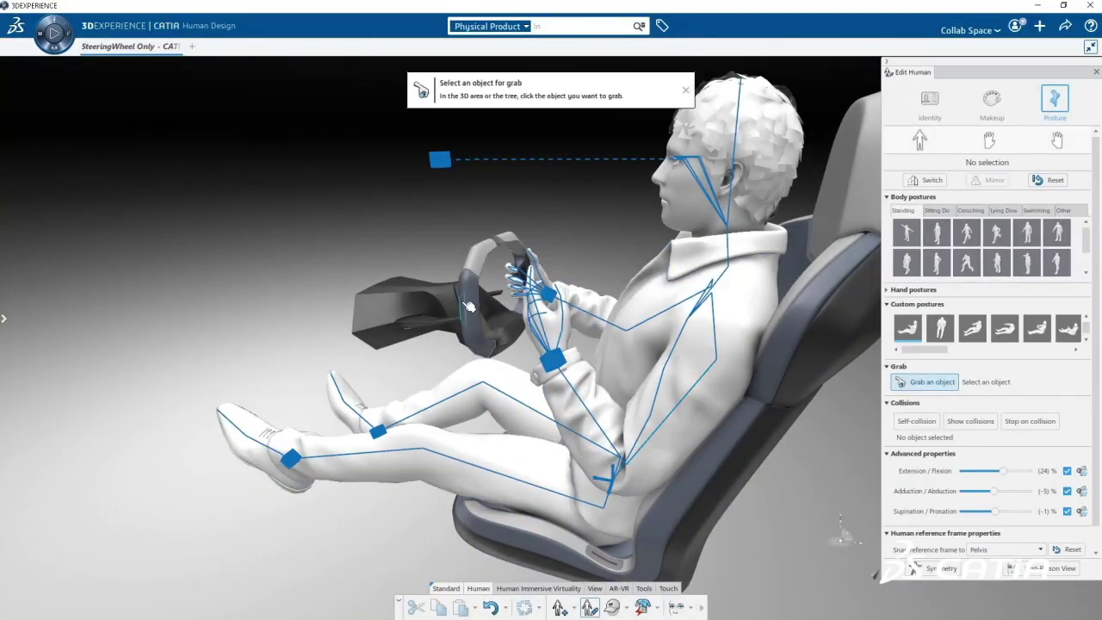
{"action": "left_click", "coordinate": [555, 363]}
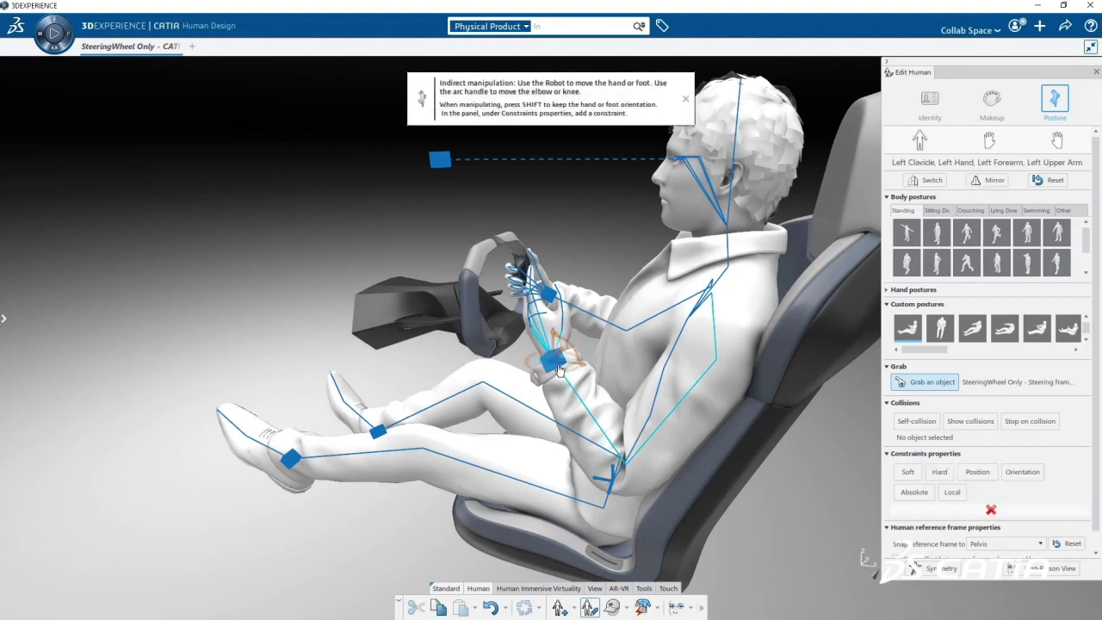
{"action": "left_click_drag", "start_coordinate": [582, 372], "coordinate": [517, 355]}
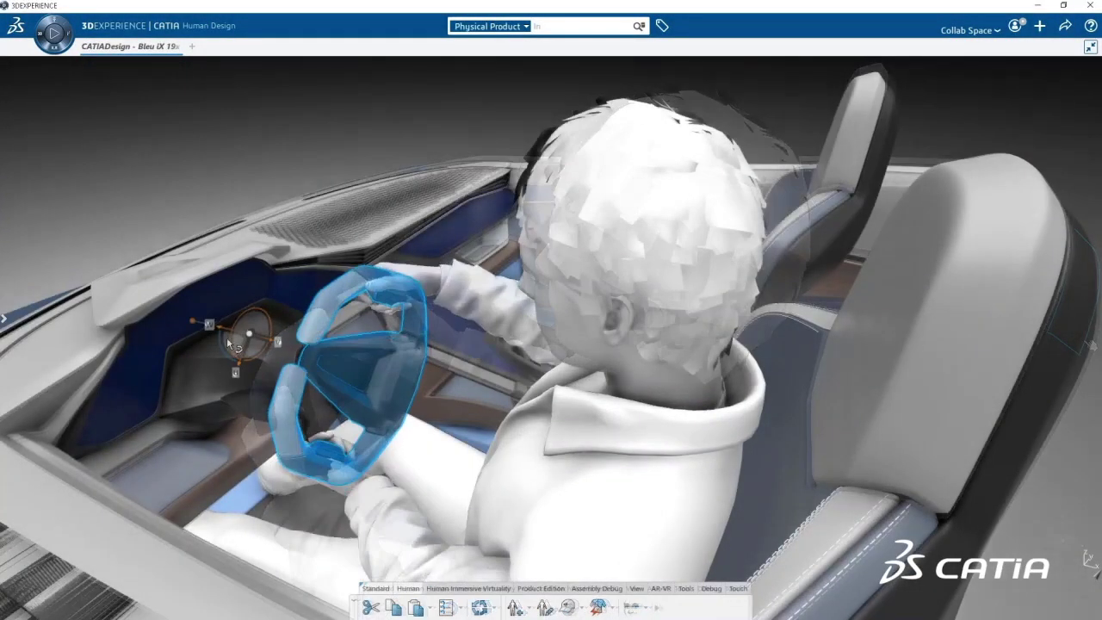
- Rotate the steering wheel held by the human and check the car interior in First-Person View
{"action": "mouse_move", "coordinate": [226, 336]}
{"action": "left_mouse_down"}
{"action": "mouse_move", "coordinate": [236, 305]}
{"action": "mouse_move", "coordinate": [235, 327]}
{"action": "left_mouse_up"}
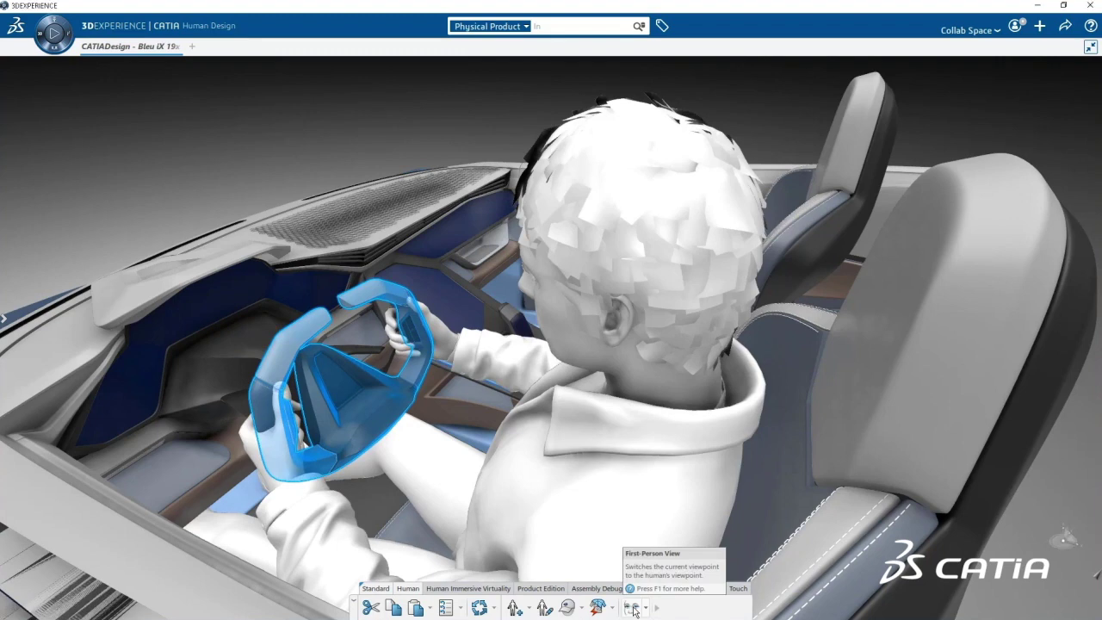
{"action": "left_click", "coordinate": [633, 608]}
{"action": "left_click_drag", "start_coordinate": [579, 237], "coordinate": [585, 249]}
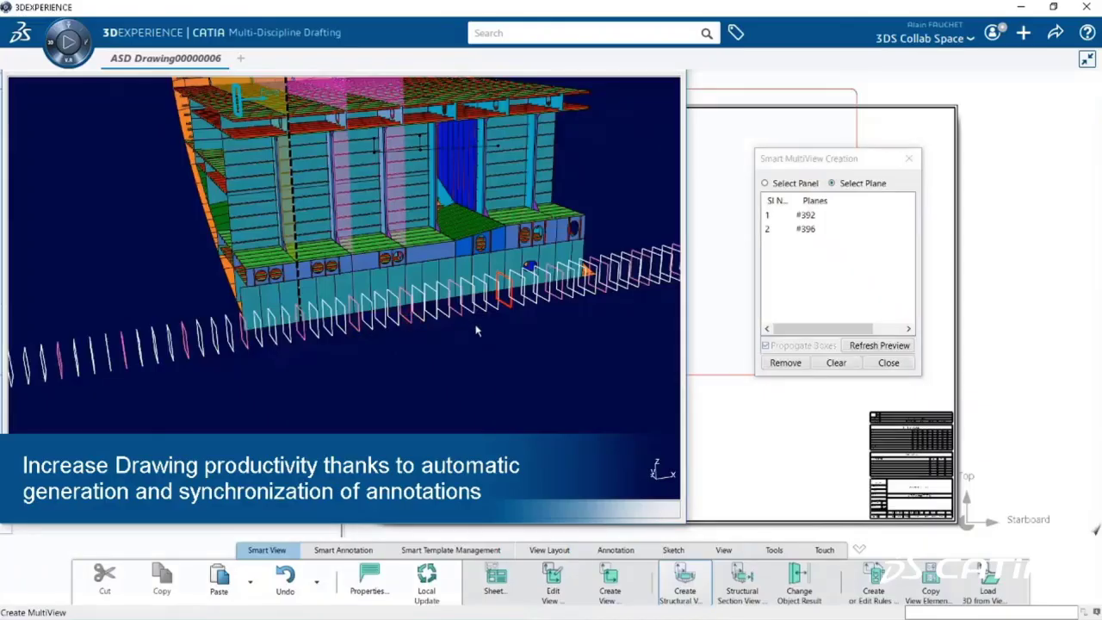
- Finish the plane selection and generate the structural views with the Frame_1/100_SFD(Plate) view template
{"action": "left_click", "coordinate": [889, 363]}
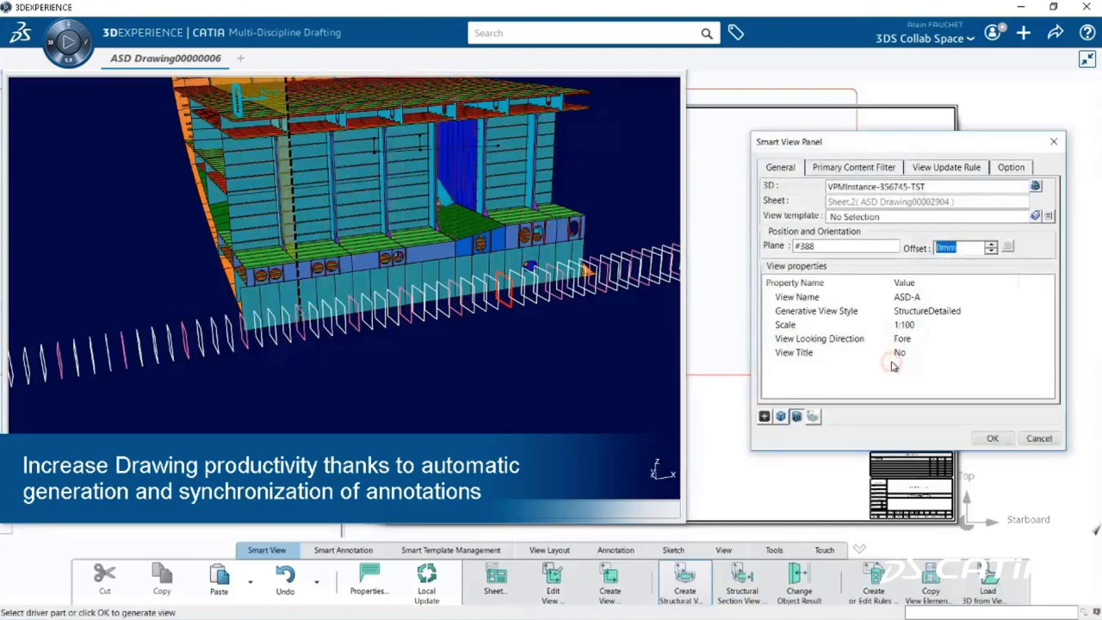
{"action": "left_click", "coordinate": [678, 73]}
{"action": "left_click", "coordinate": [778, 166]}
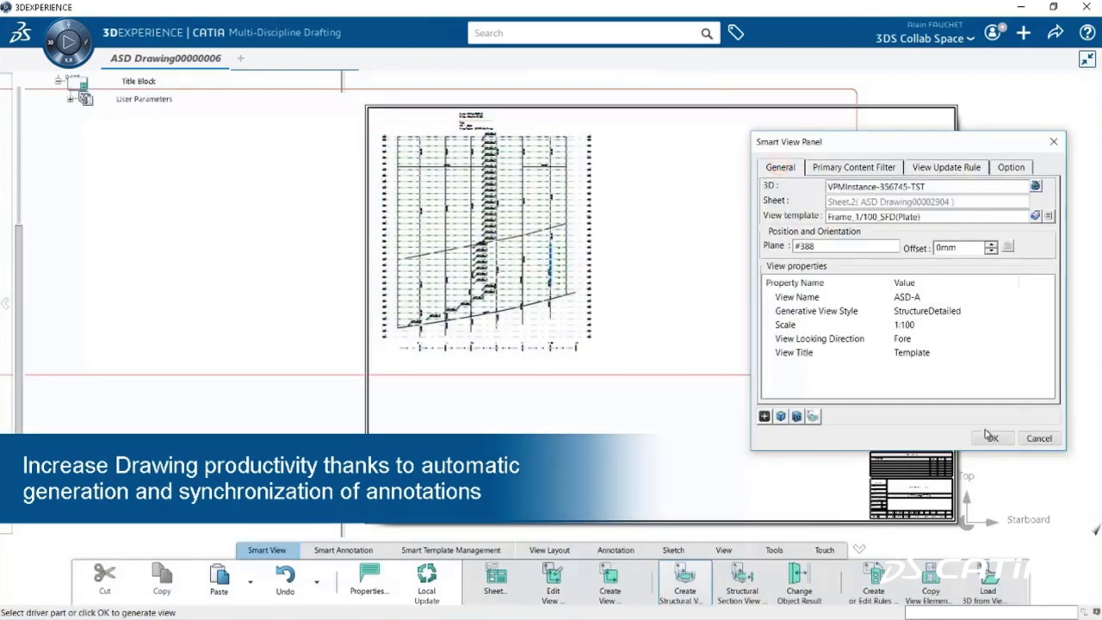
{"action": "left_click", "coordinate": [991, 437]}
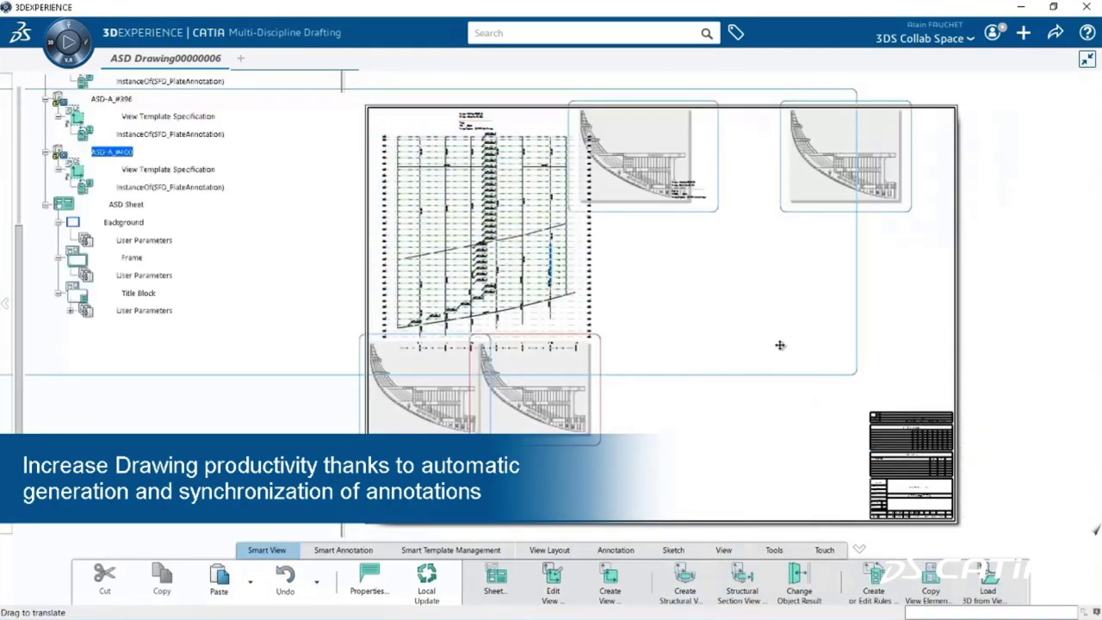
- Update Sheet.2 of the drawing to refresh its structural views
{"action": "scroll", "coordinate": [777, 345], "scroll_direction": "up", "scroll_amount": 5}
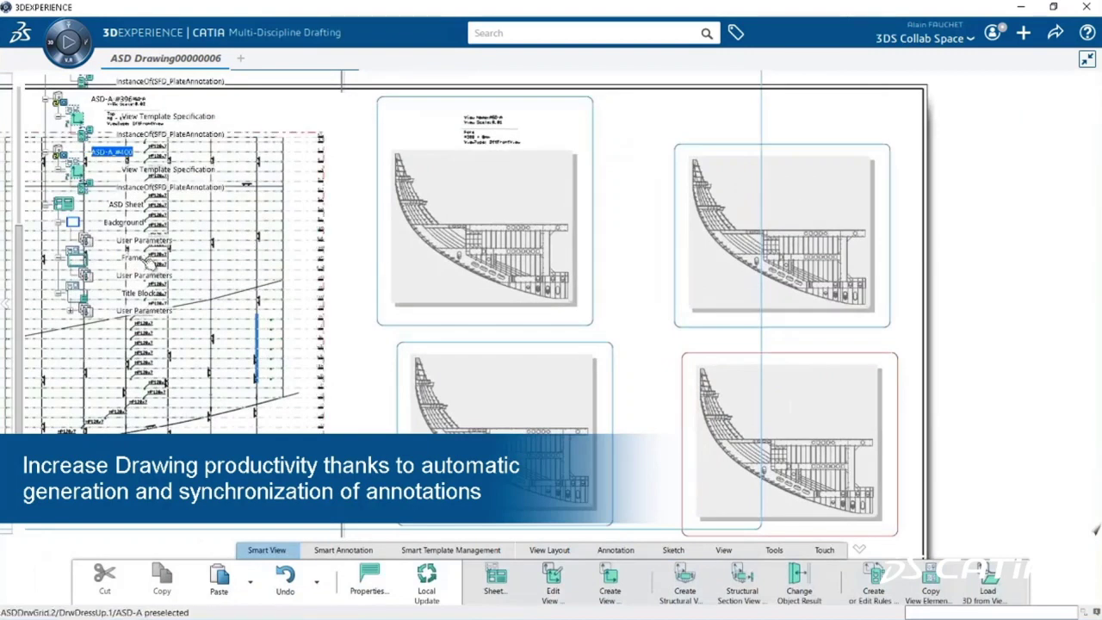
{"action": "scroll", "coordinate": [53, 295], "scroll_direction": "up", "scroll_amount": 4}
{"action": "right_click", "coordinate": [95, 123]}
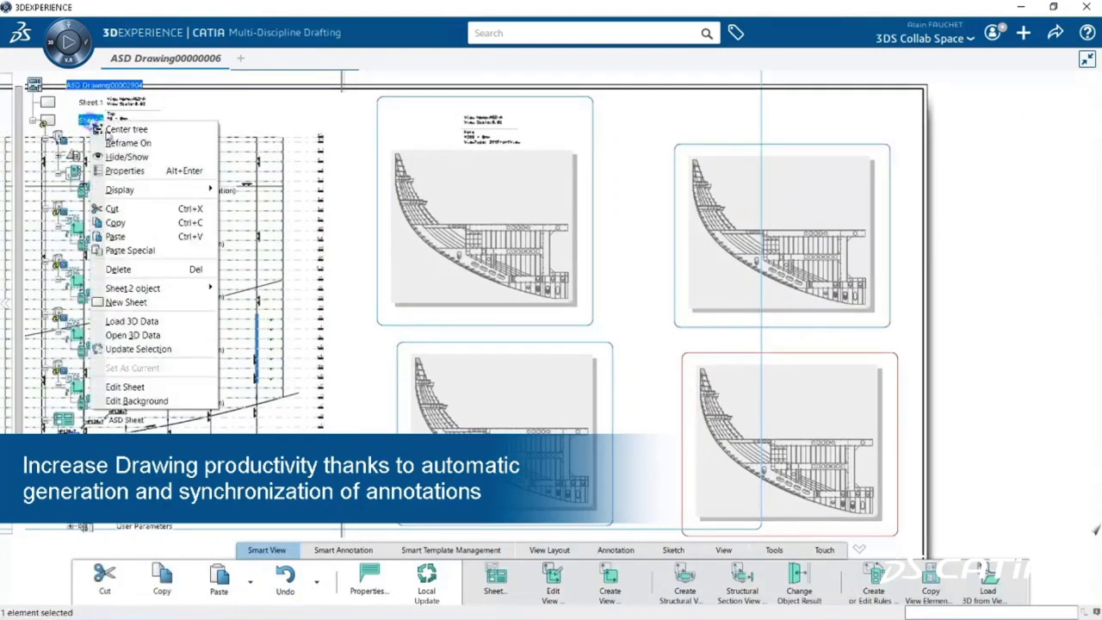
{"action": "left_click", "coordinate": [138, 348]}
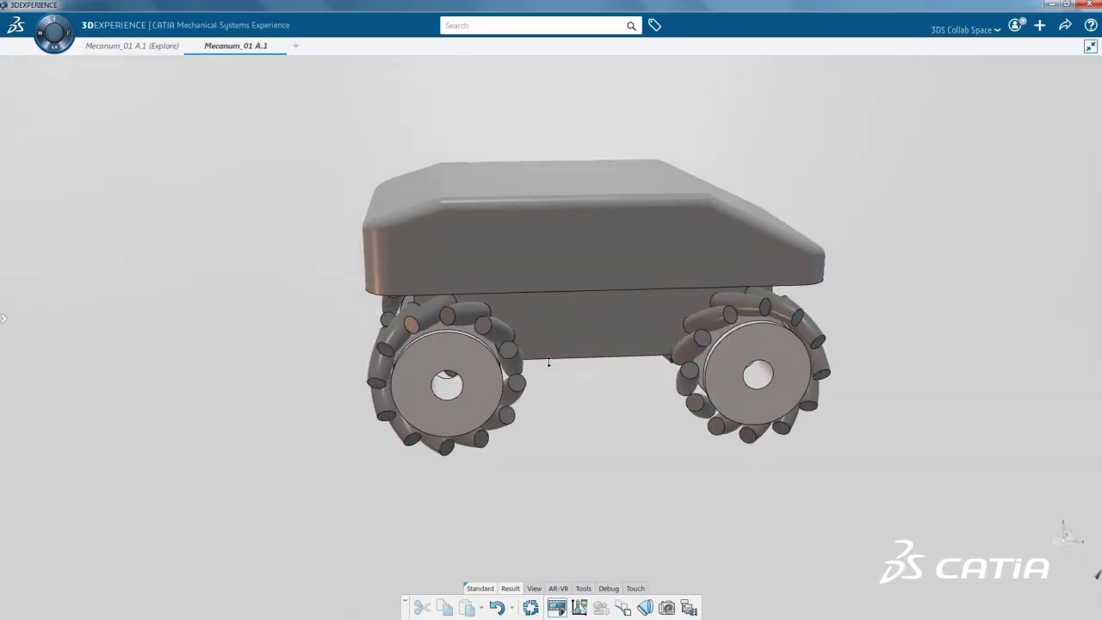
{"action": "middle_click_drag", "start_coordinate": [548, 362], "coordinate": [543, 327]}
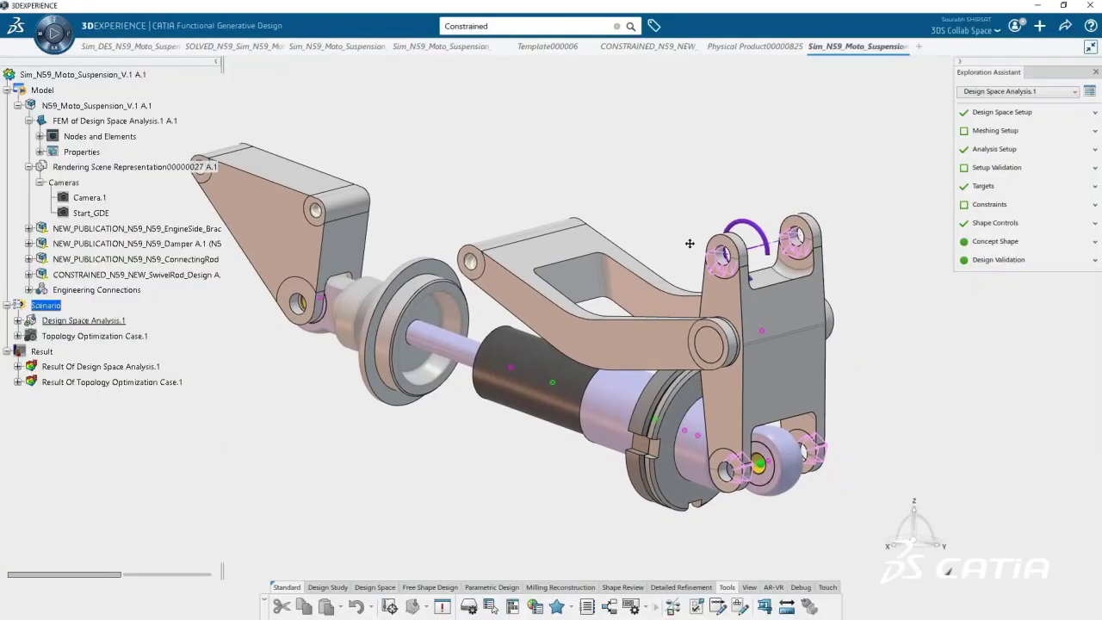
- Run the setup validation of Design Space Analysis.1 as Local interactive with the Embedded license on 4 cores
{"action": "middle_click_drag", "start_coordinate": [690, 243], "coordinate": [679, 235]}
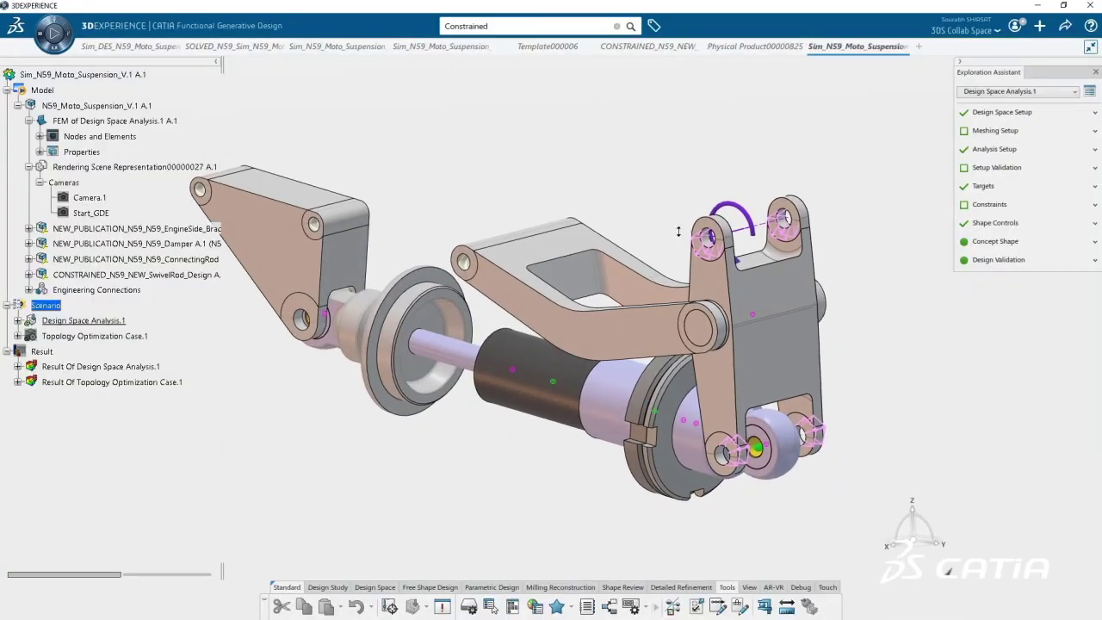
{"action": "left_click", "coordinate": [997, 170]}
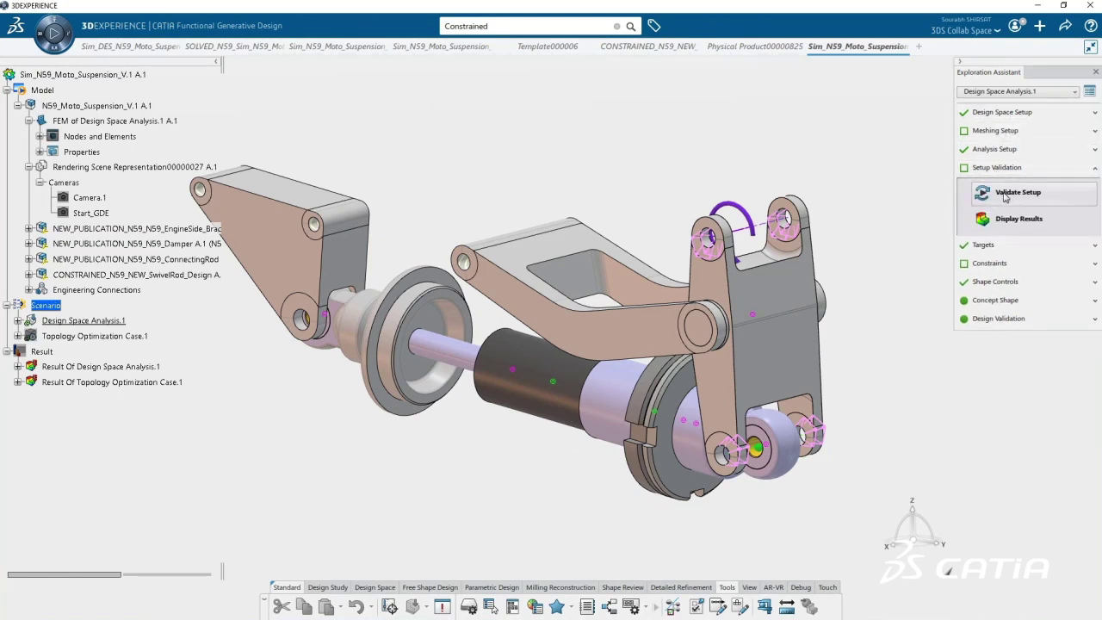
{"action": "left_click", "coordinate": [1052, 194]}
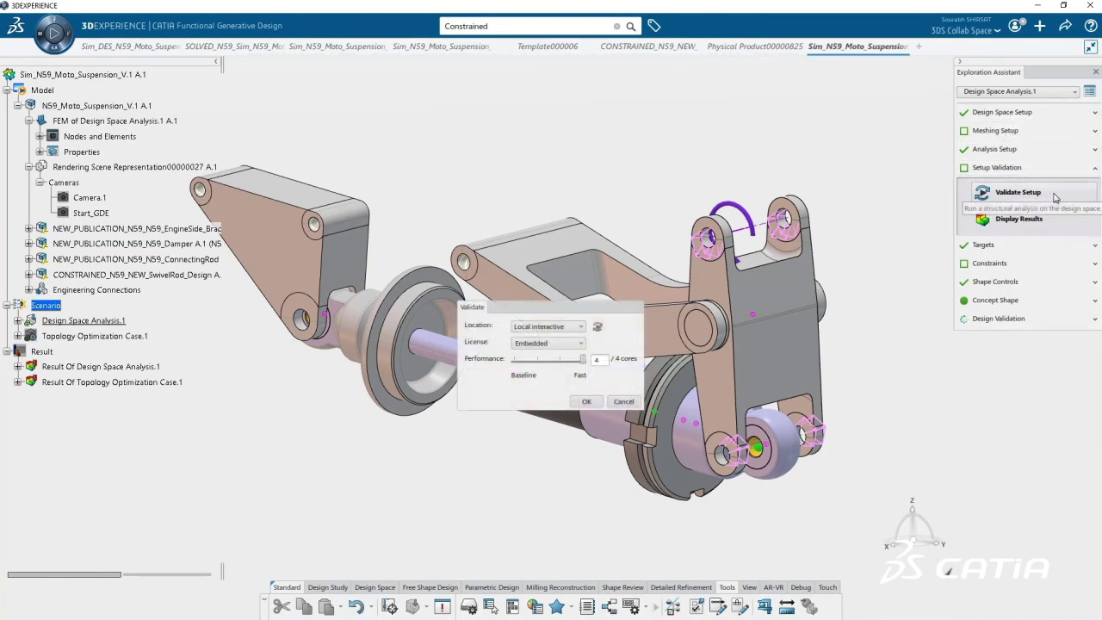
{"action": "left_click", "coordinate": [585, 403]}
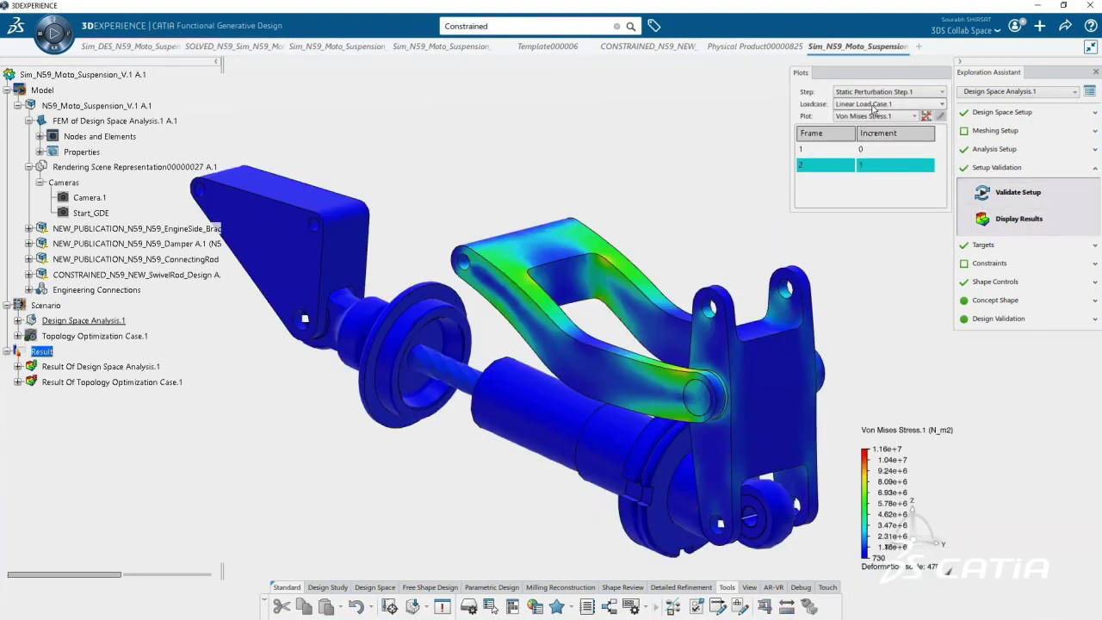
- Review the suspension's Von Mises stress plot for Linear Load Case.2, Linear Load Case.4 and Linear Load Case.6
{"action": "left_click", "coordinate": [878, 103]}
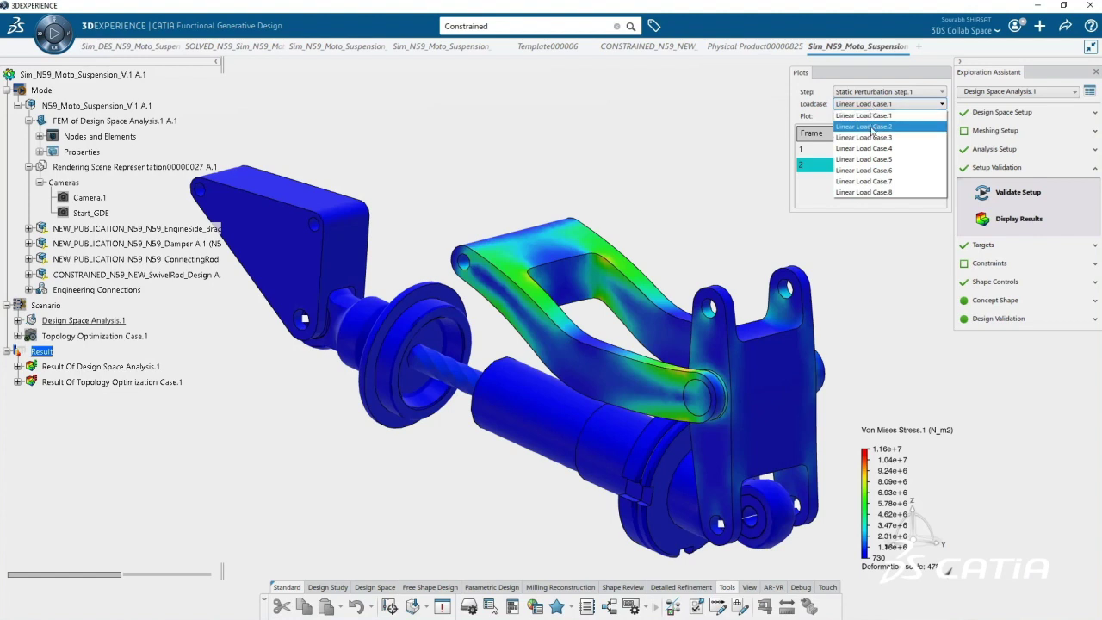
{"action": "left_click", "coordinate": [863, 126]}
{"action": "left_click", "coordinate": [878, 103]}
{"action": "left_click", "coordinate": [872, 148]}
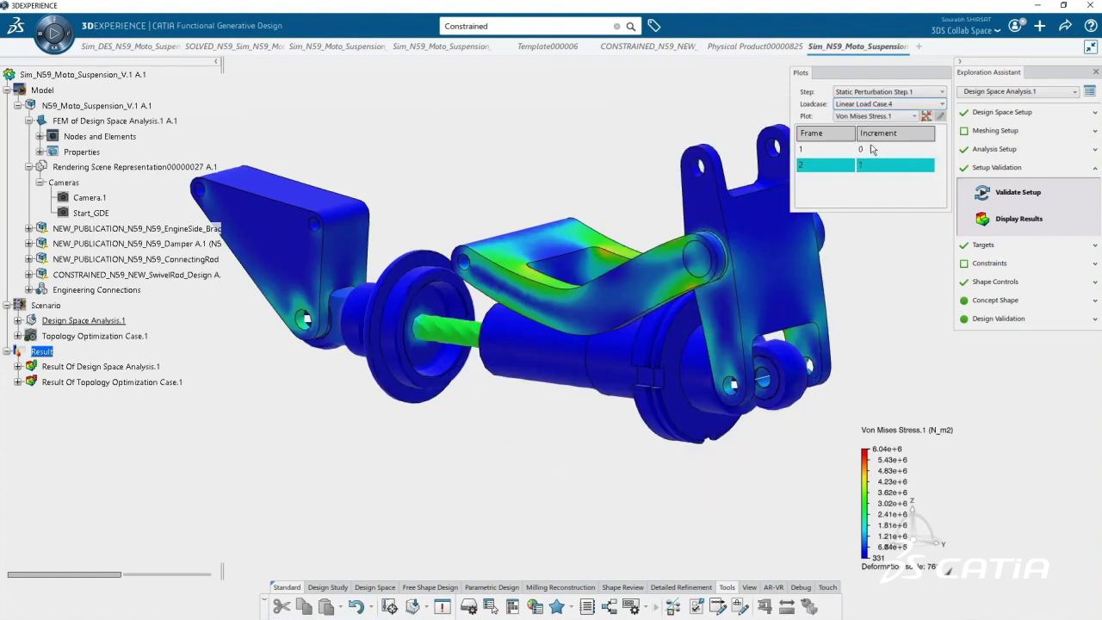
{"action": "left_click", "coordinate": [878, 104]}
{"action": "left_click", "coordinate": [870, 171]}
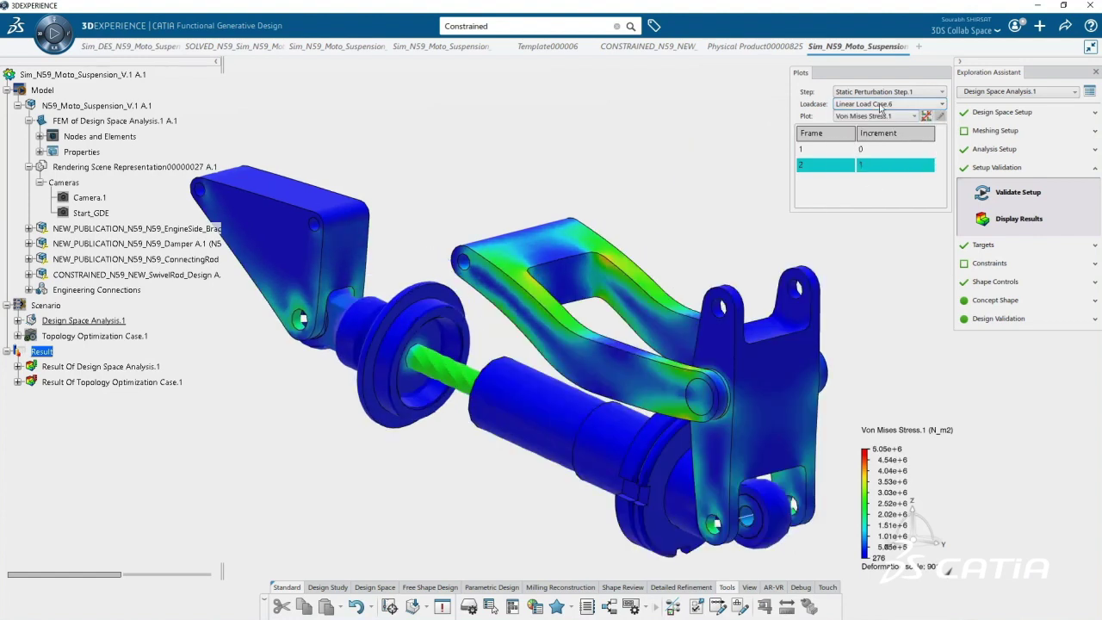
- Review the suspension's Von Mises stress plot for Linear Load Case.7 and one further load case
{"action": "left_click", "coordinate": [878, 103]}
{"action": "left_click", "coordinate": [876, 183]}
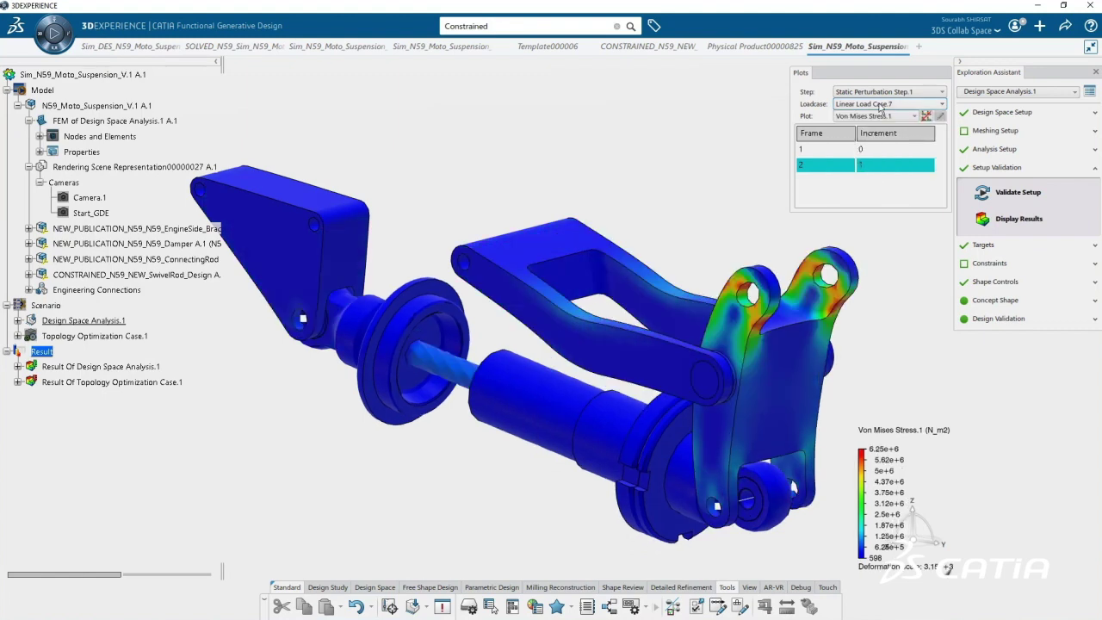
{"action": "left_click", "coordinate": [880, 105]}
{"action": "left_click", "coordinate": [880, 104]}
{"action": "left_click", "coordinate": [876, 116]}
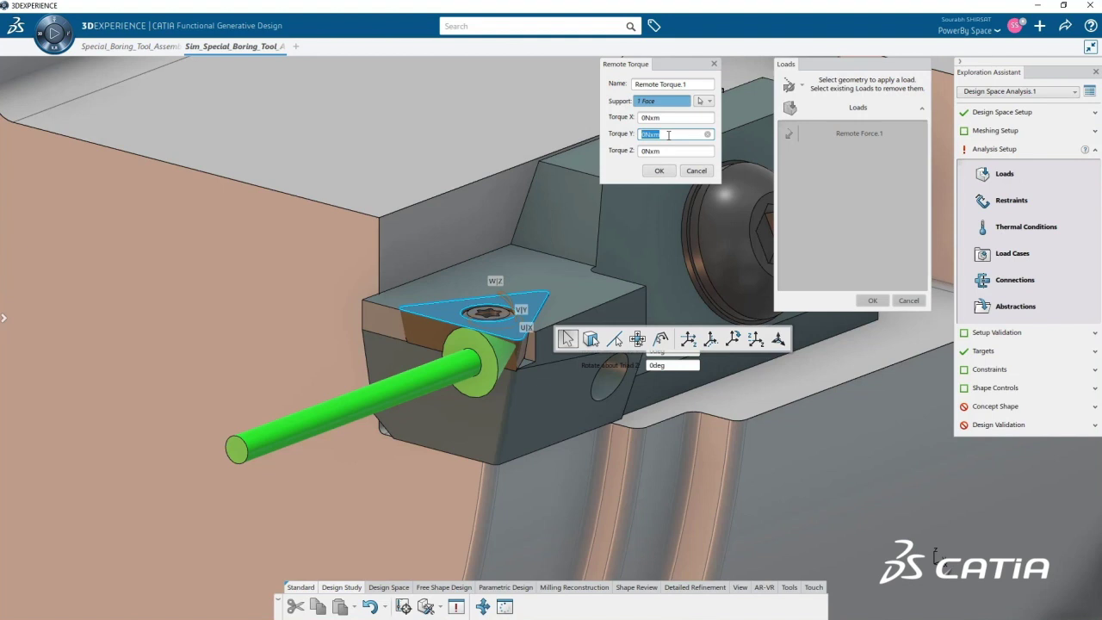
- Set Torque Y of the cutting insert's remote torque to 0.2 Nxm, and start a Centrifugal Force load on the boring tool
{"action": "type", "text": ".2"}
{"action": "left_click", "coordinate": [660, 171]}
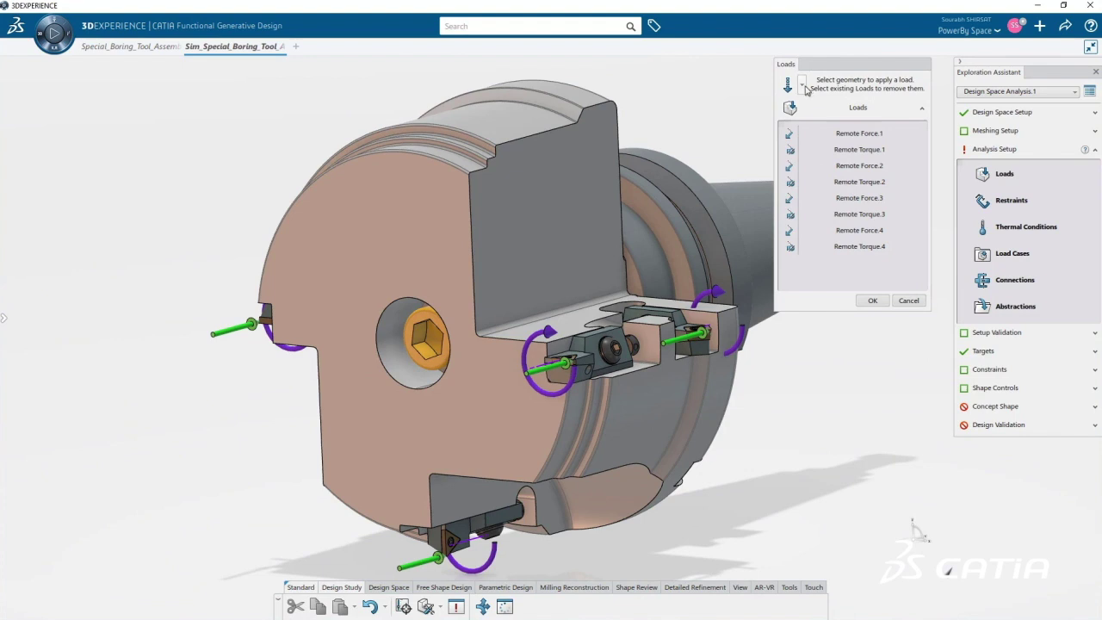
{"action": "left_click", "coordinate": [802, 85]}
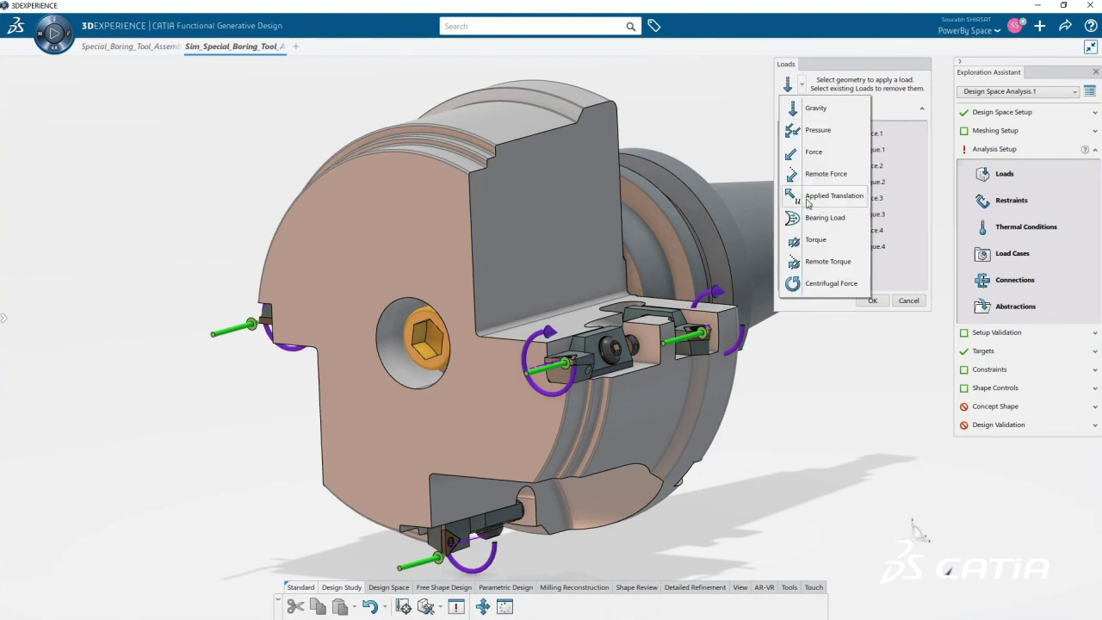
{"action": "left_click", "coordinate": [809, 288]}
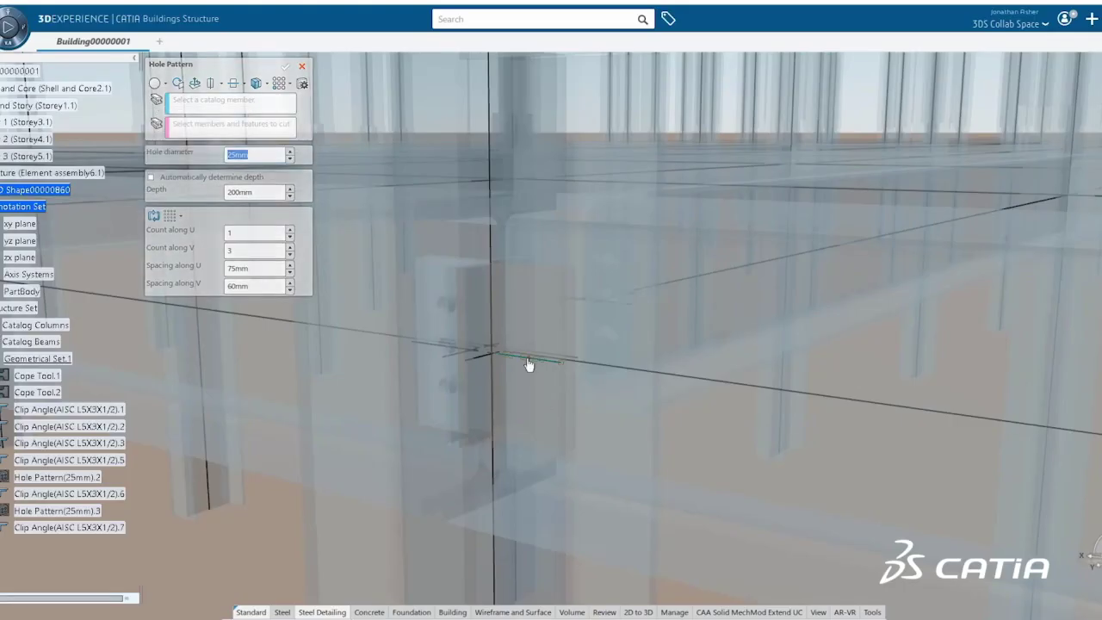
- Create a 25 mm hole pattern on Clip Angle(AISC L5X3X1/2).7, cutting both the clip angle and the AISC W16X100 beam
{"action": "left_click", "coordinate": [528, 363]}
{"action": "left_click", "coordinate": [275, 135]}
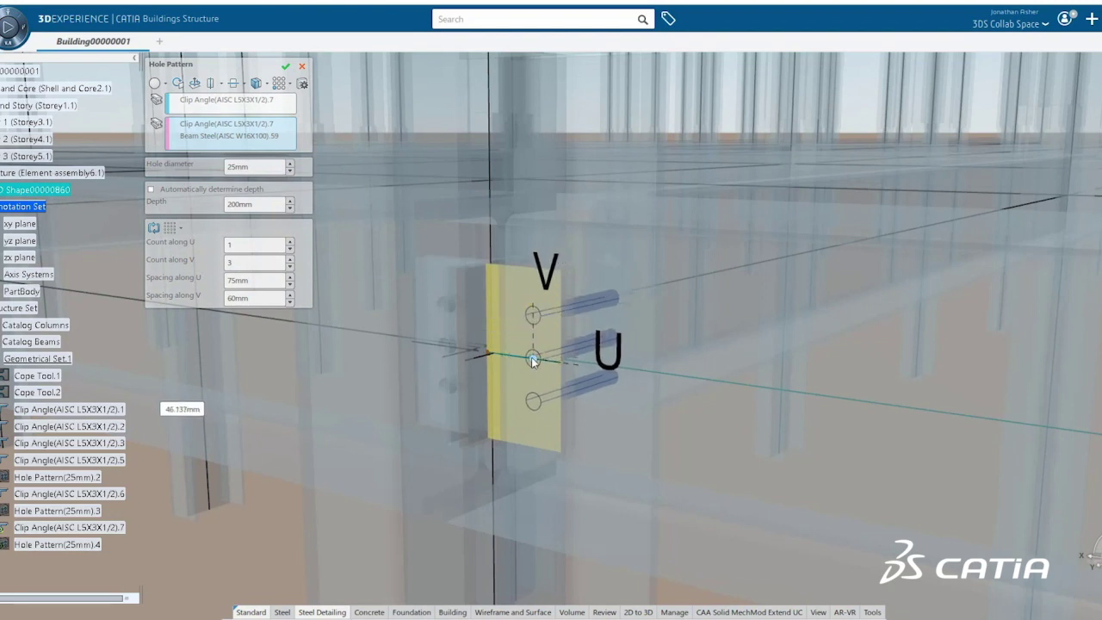
{"action": "left_click", "coordinate": [284, 66]}
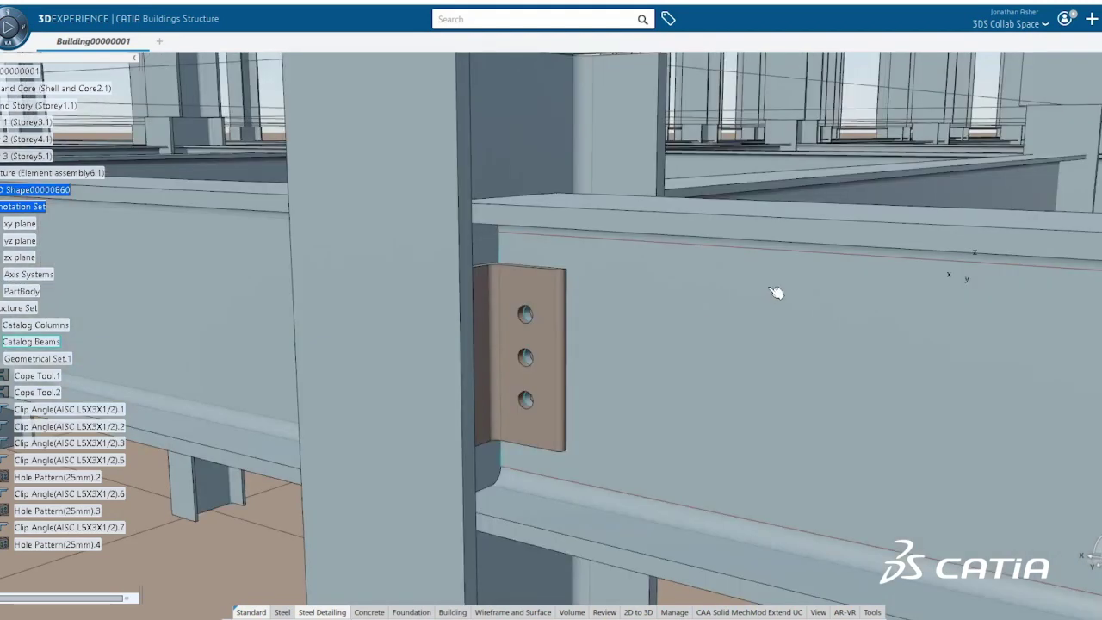
- Edit Hole Pattern(25mm).4 to also cut the clip angle on the opposite side of the beam web
{"action": "middle_click_drag", "start_coordinate": [775, 292], "coordinate": [531, 369]}
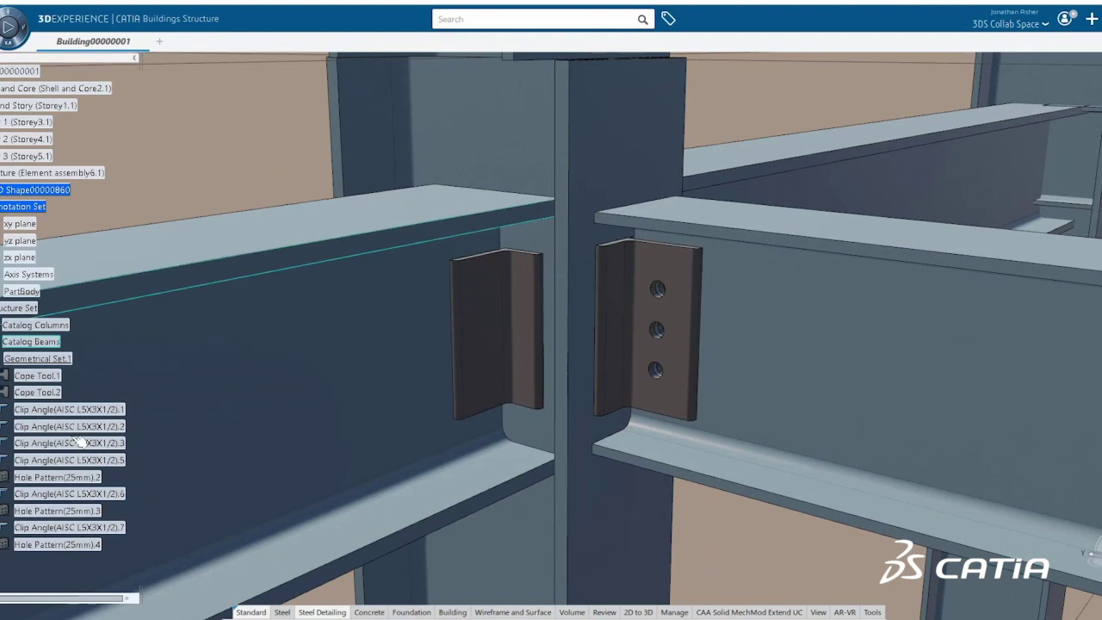
{"action": "double_click", "coordinate": [55, 546]}
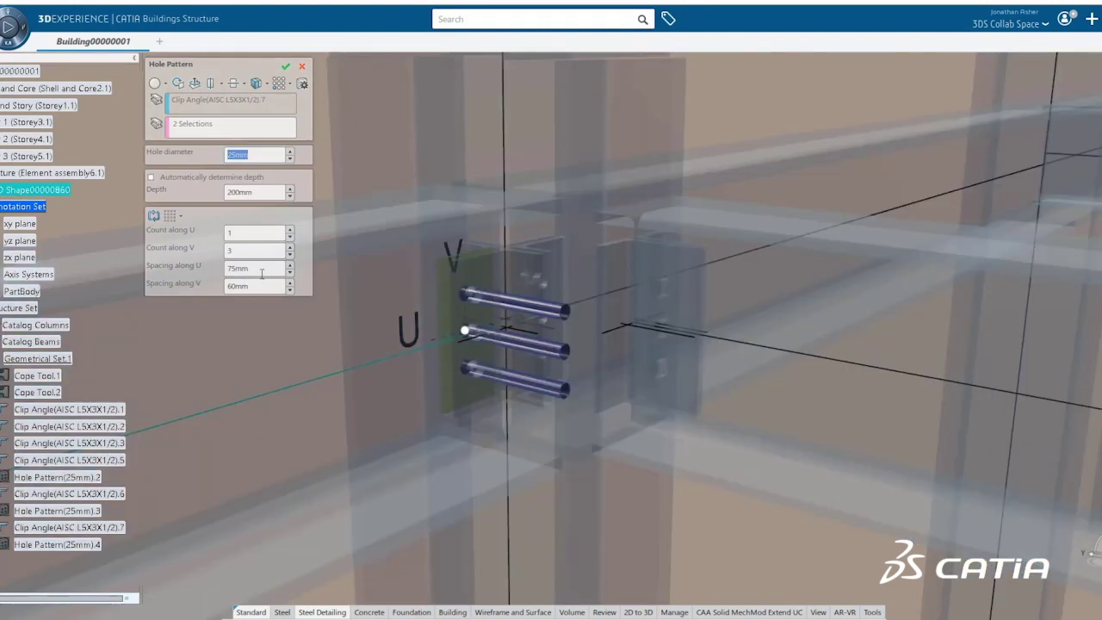
{"action": "left_click", "coordinate": [473, 334]}
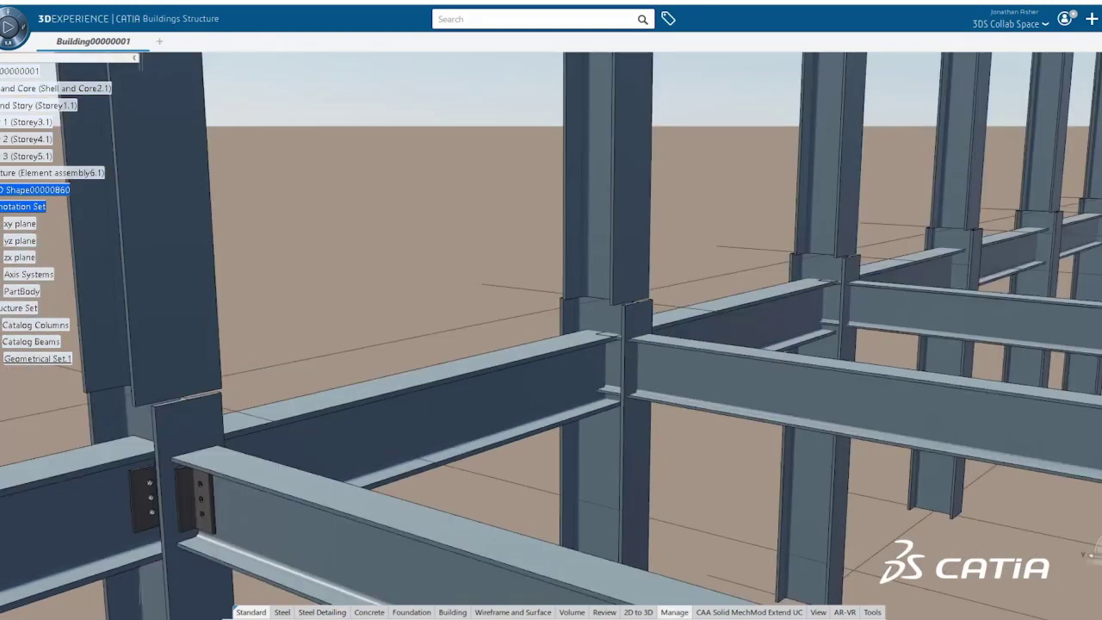
- Insert a copy of the Geometrical Set.1 connection details after Geometrical Set.1, using the next column and its adjoining beams as inputs
{"action": "left_click", "coordinate": [48, 360]}
{"action": "left_click", "coordinate": [818, 282]}
{"action": "left_click", "coordinate": [792, 300]}
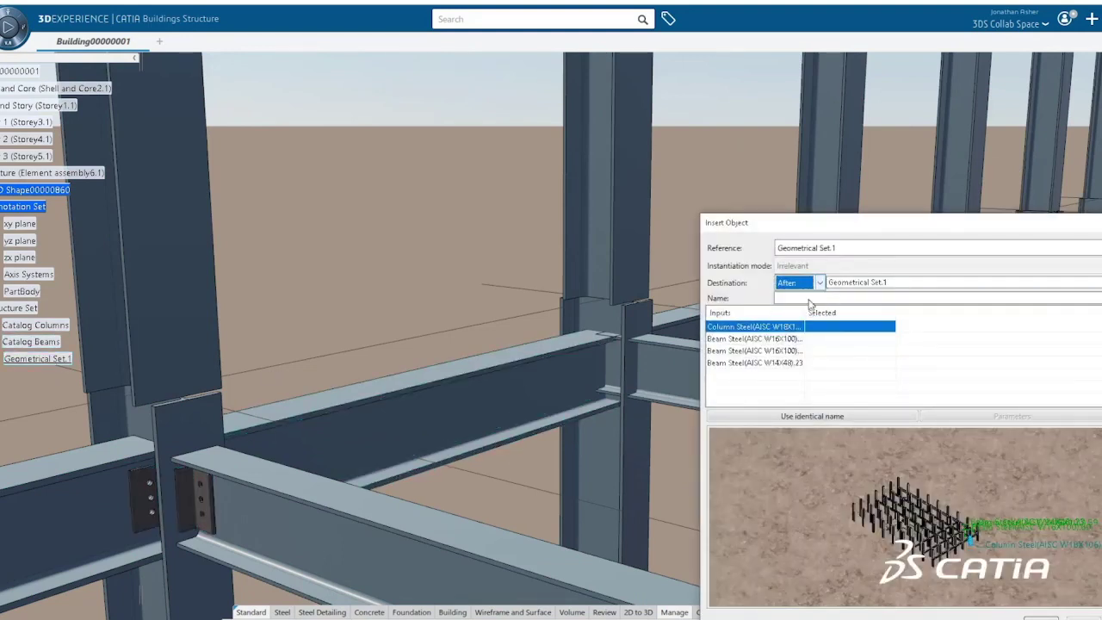
{"action": "left_click", "coordinate": [611, 467]}
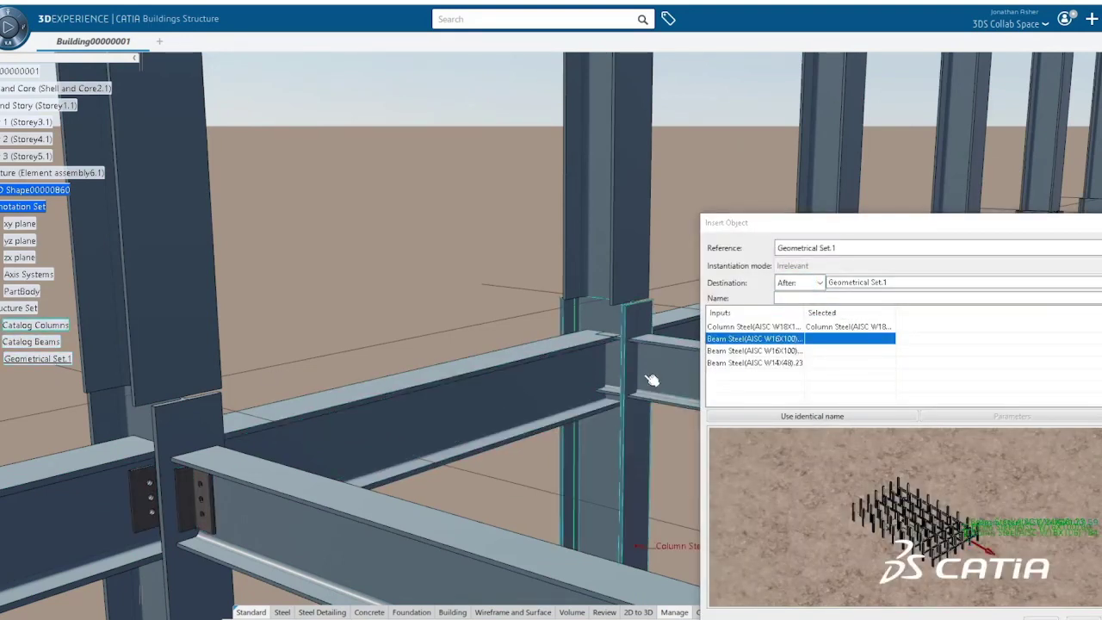
{"action": "left_click", "coordinate": [688, 346]}
{"action": "left_click", "coordinate": [566, 383]}
{"action": "left_click", "coordinate": [566, 384]}
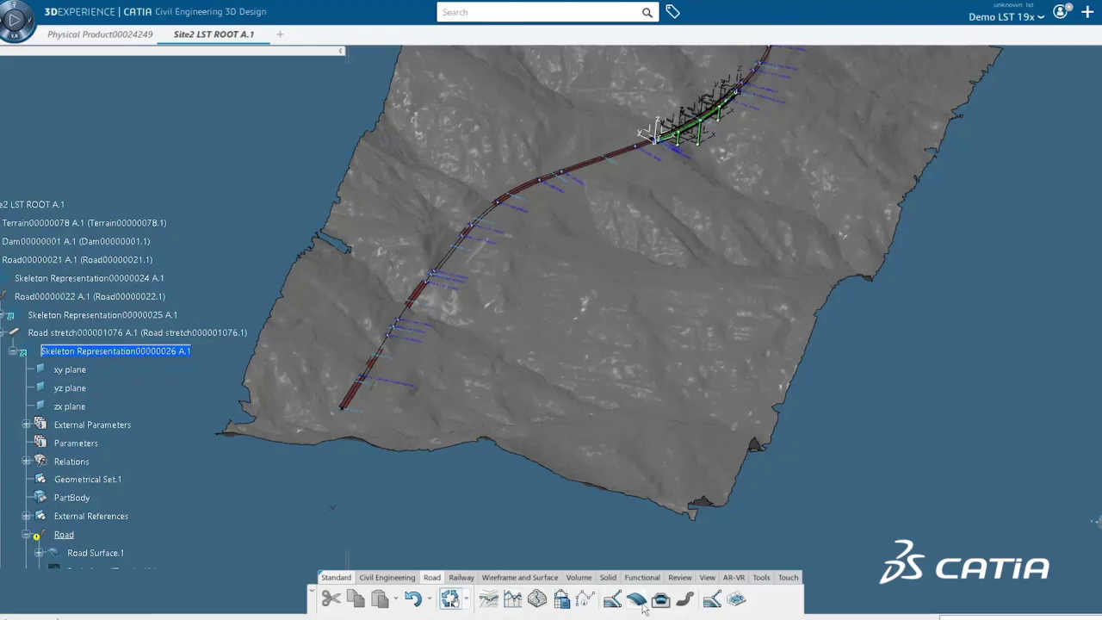
- Start a road earthwork and define a section's alignment point at station P4, projected on the 3D alignment
{"action": "left_click", "coordinate": [684, 598]}
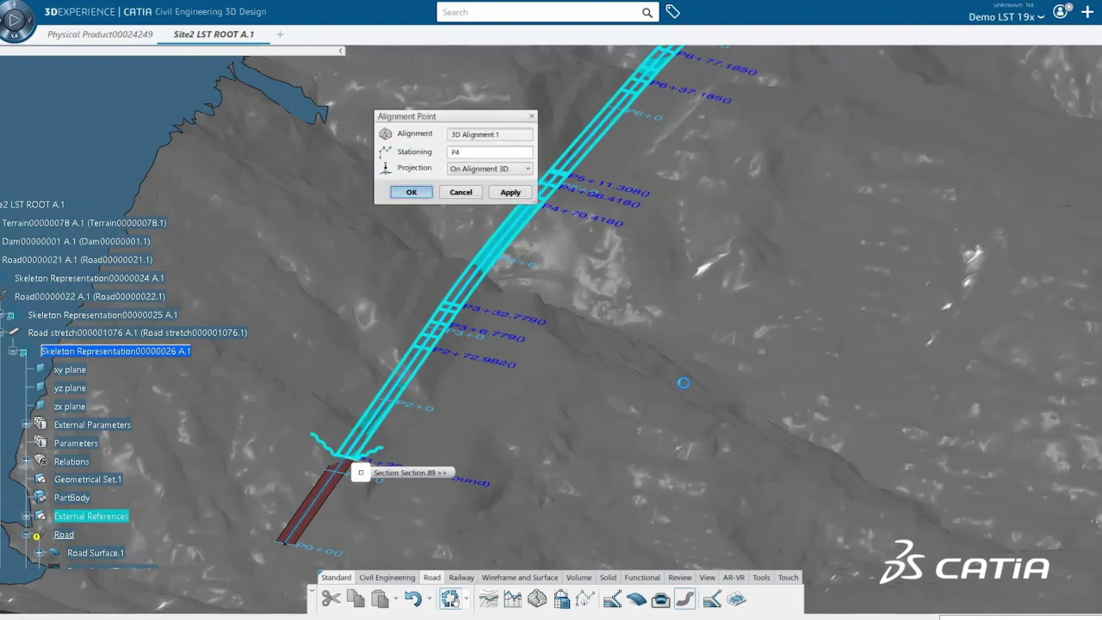
{"action": "left_click", "coordinate": [411, 192]}
{"action": "scroll", "coordinate": [568, 194], "scroll_direction": "up", "scroll_amount": 5}
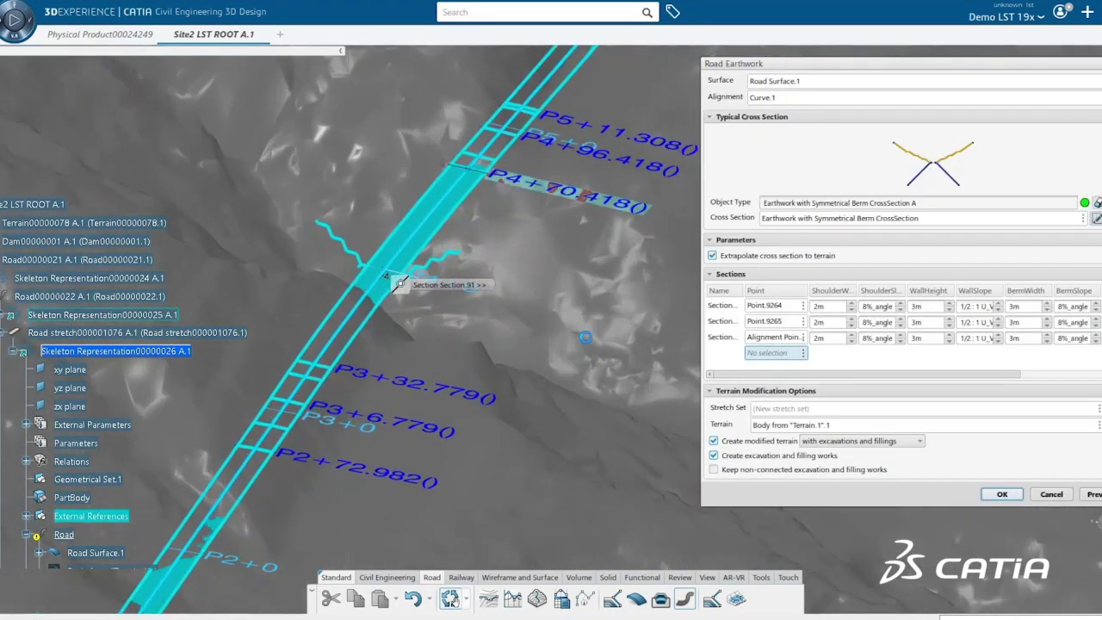
- Set the Point.9266 earthwork section's wall height and berm width to 5 m and its berm slope to 15%
{"action": "middle_click_drag", "start_coordinate": [585, 336], "coordinate": [535, 441]}
{"action": "double_click", "coordinate": [925, 354]}
{"action": "type", "text": "5"}
{"action": "key", "text": "Tab"}
{"action": "key", "text": "Tab"}
{"action": "type", "text": "5"}
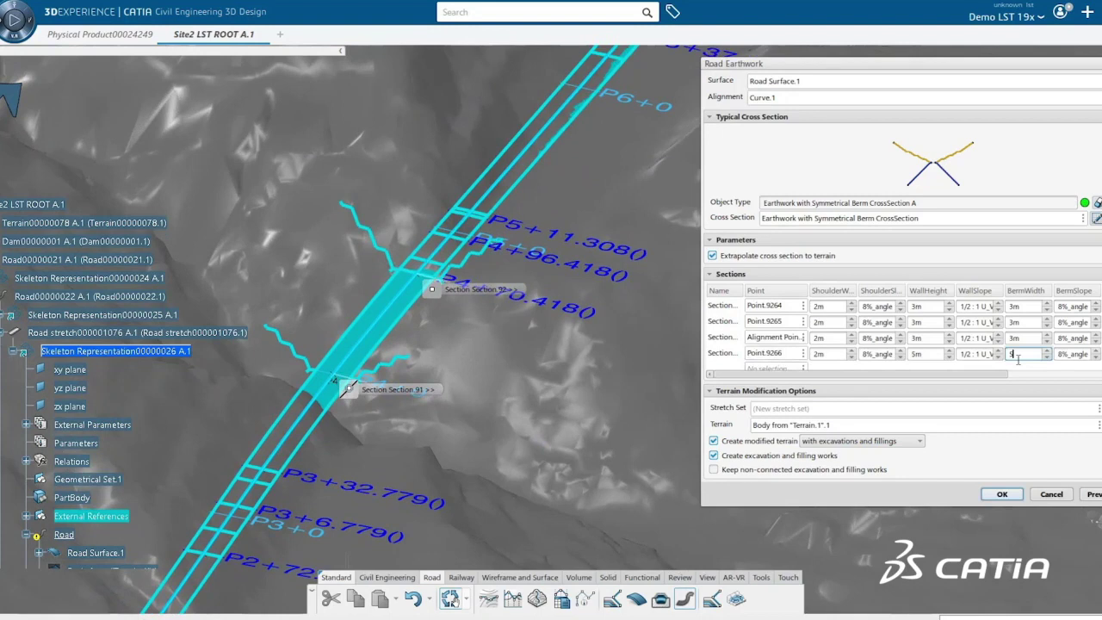
{"action": "key", "text": "Tab"}
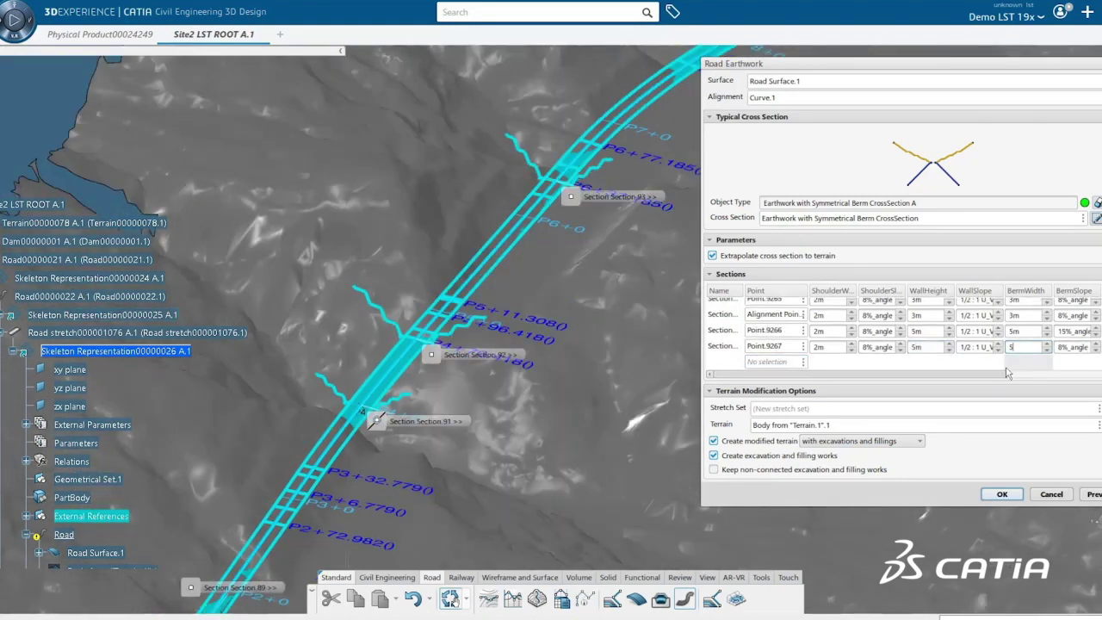
- Add an earthwork section at station P6+77.185 and generate the road earthwork with excavations and fillings
{"action": "left_click_drag", "start_coordinate": [992, 376], "coordinate": [1009, 382]}
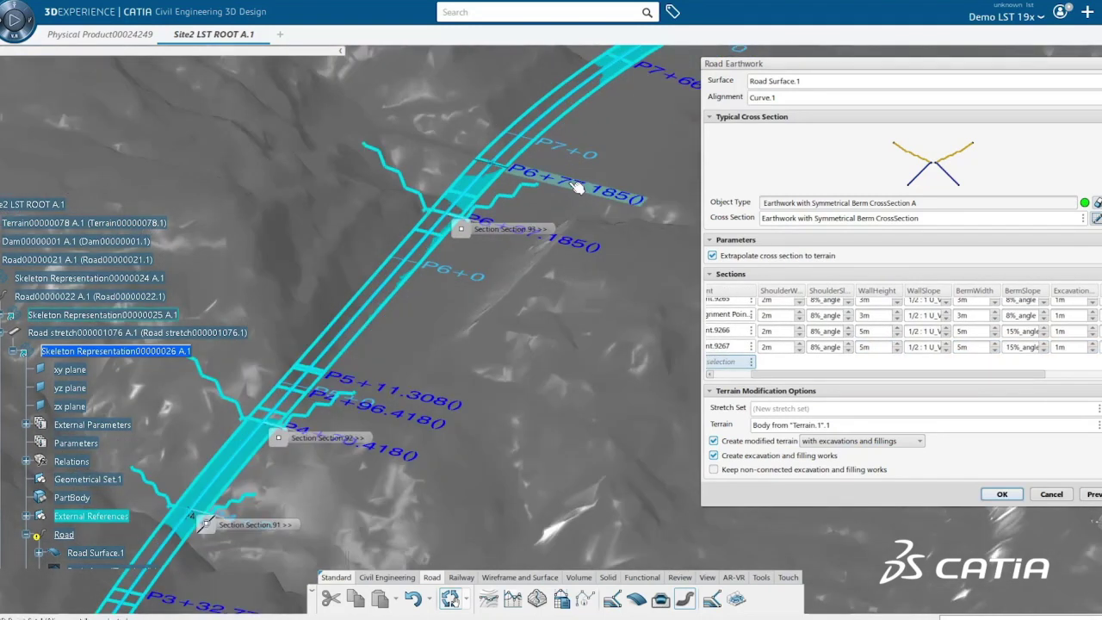
{"action": "left_click", "coordinate": [582, 177]}
{"action": "mouse_move", "coordinate": [583, 178]}
{"action": "middle_mouse_down"}
{"action": "mouse_move", "coordinate": [620, 275]}
{"action": "mouse_move", "coordinate": [686, 376]}
{"action": "mouse_move", "coordinate": [593, 345]}
{"action": "mouse_move", "coordinate": [568, 368]}
{"action": "middle_mouse_up"}
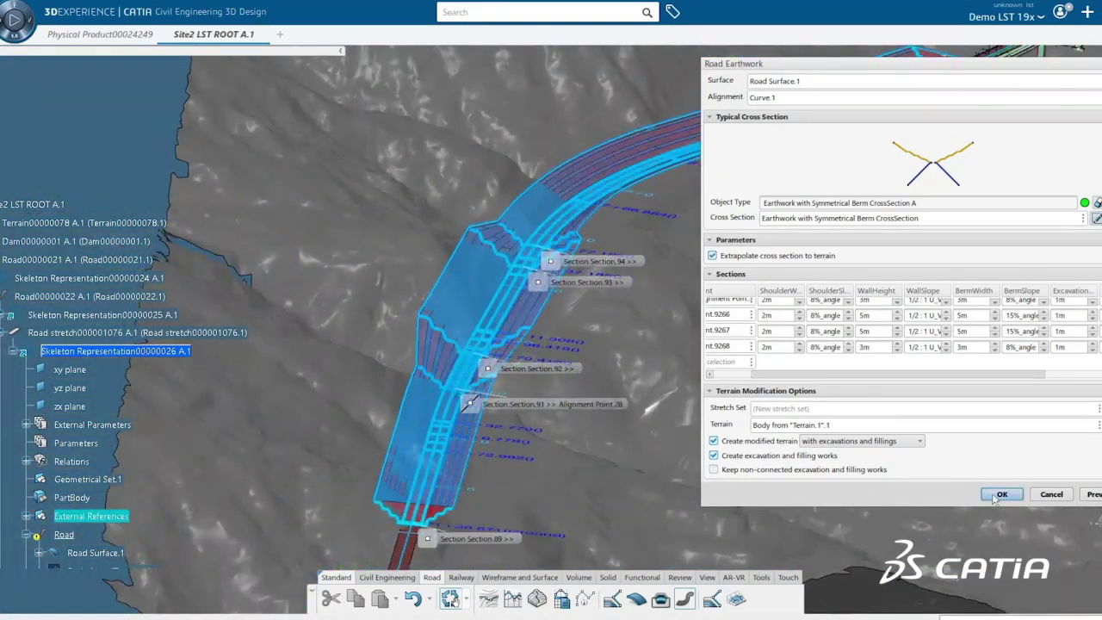
{"action": "left_click", "coordinate": [1002, 494]}
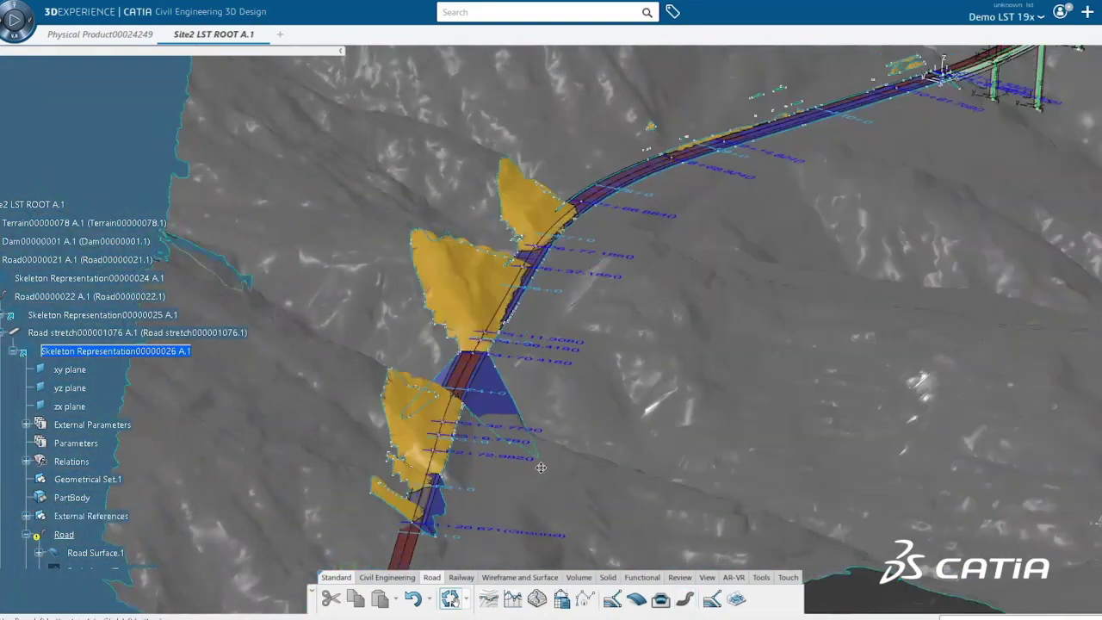
- Toggle the visibility of the boundary in Road Stretch Set.3 and display the BIM attributes of its filling works
{"action": "scroll", "coordinate": [23, 447], "scroll_direction": "down", "scroll_amount": 3}
{"action": "right_click", "coordinate": [116, 297]}
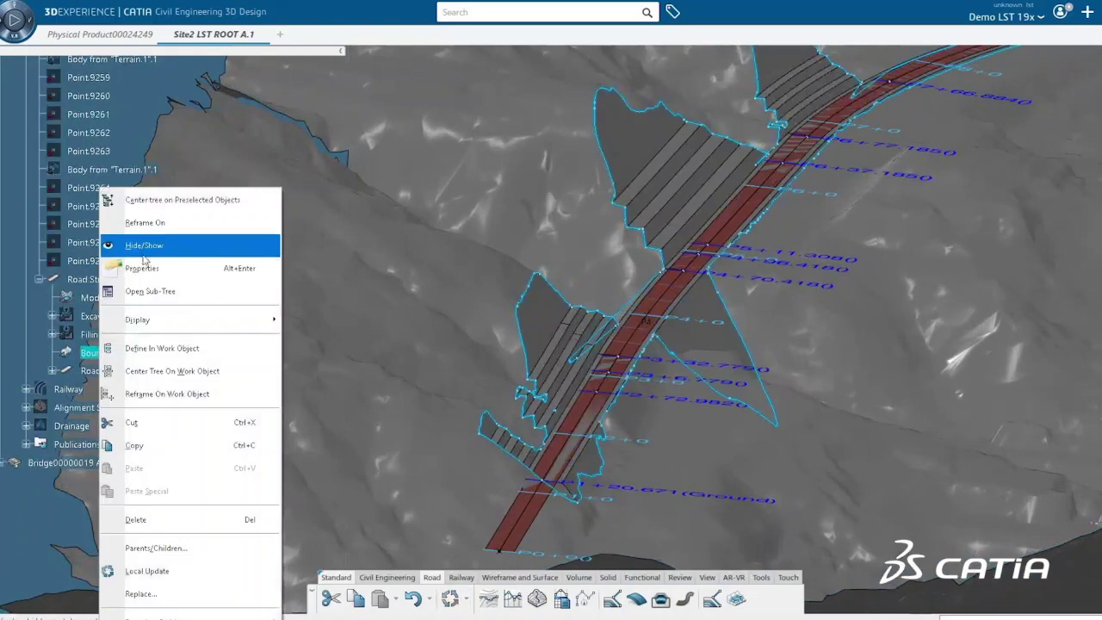
{"action": "left_click", "coordinate": [138, 247]}
{"action": "middle_click_drag", "start_coordinate": [447, 413], "coordinate": [526, 457]}
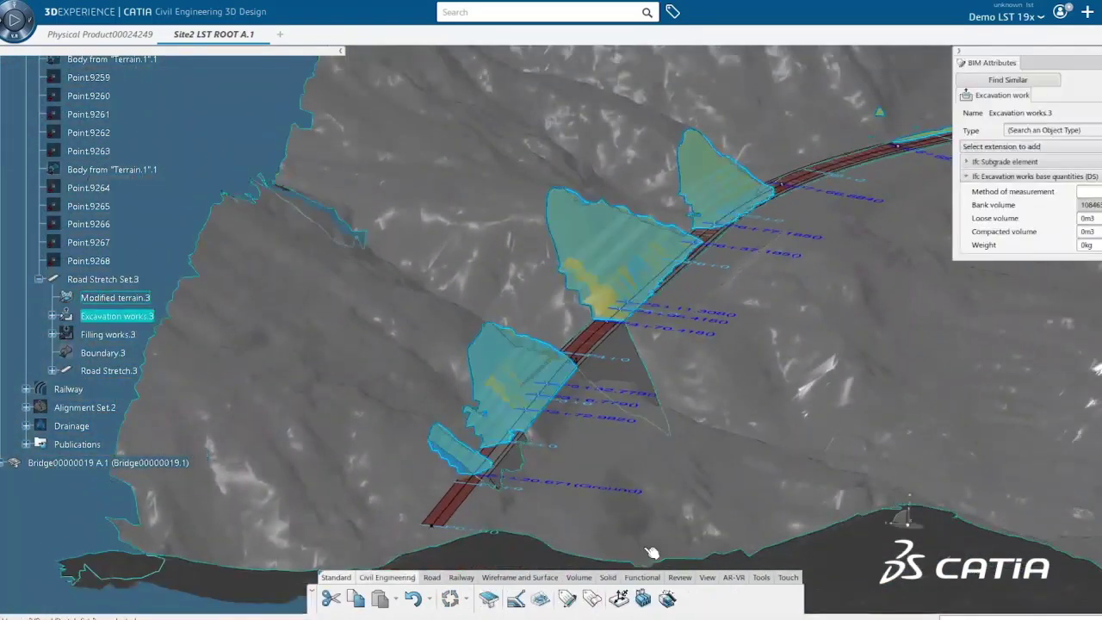
{"action": "left_click", "coordinate": [108, 334]}
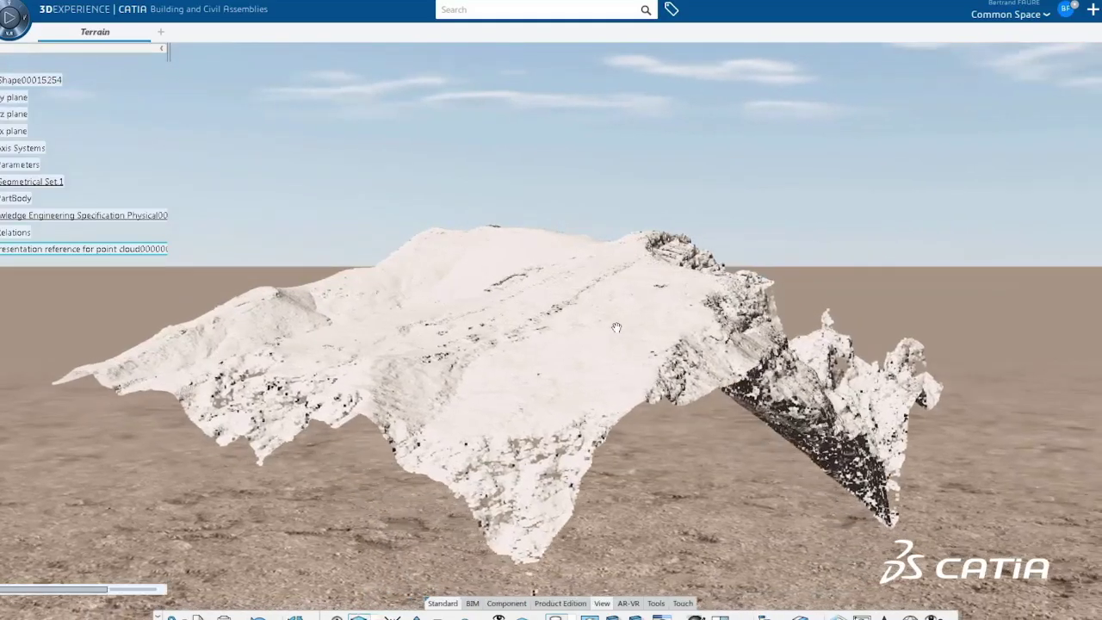
- Select a rectangular area of the terrain point cloud on the mountain's upper slope
{"action": "middle_click_drag", "start_coordinate": [616, 328], "coordinate": [671, 298]}
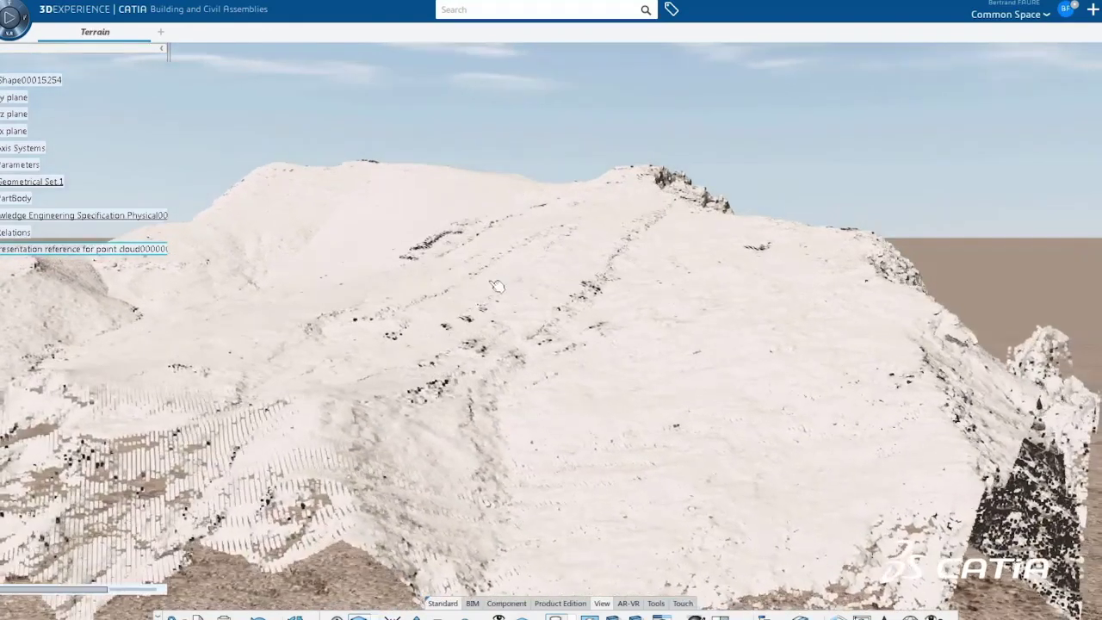
{"action": "middle_click_drag", "start_coordinate": [536, 283], "coordinate": [720, 328]}
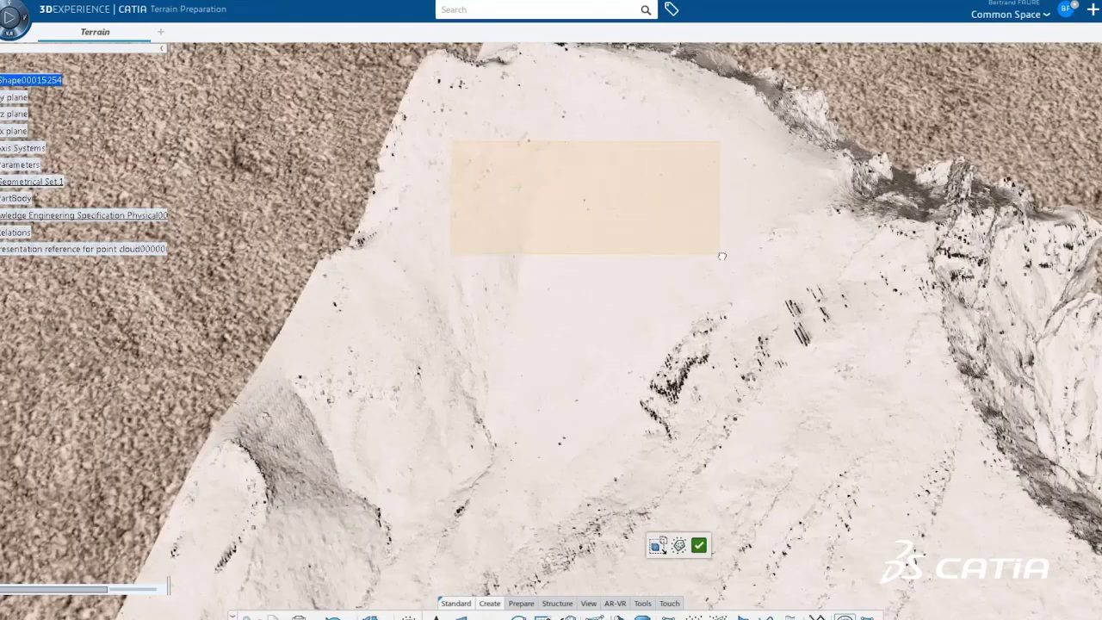
{"action": "left_click_drag", "start_coordinate": [779, 276], "coordinate": [780, 277]}
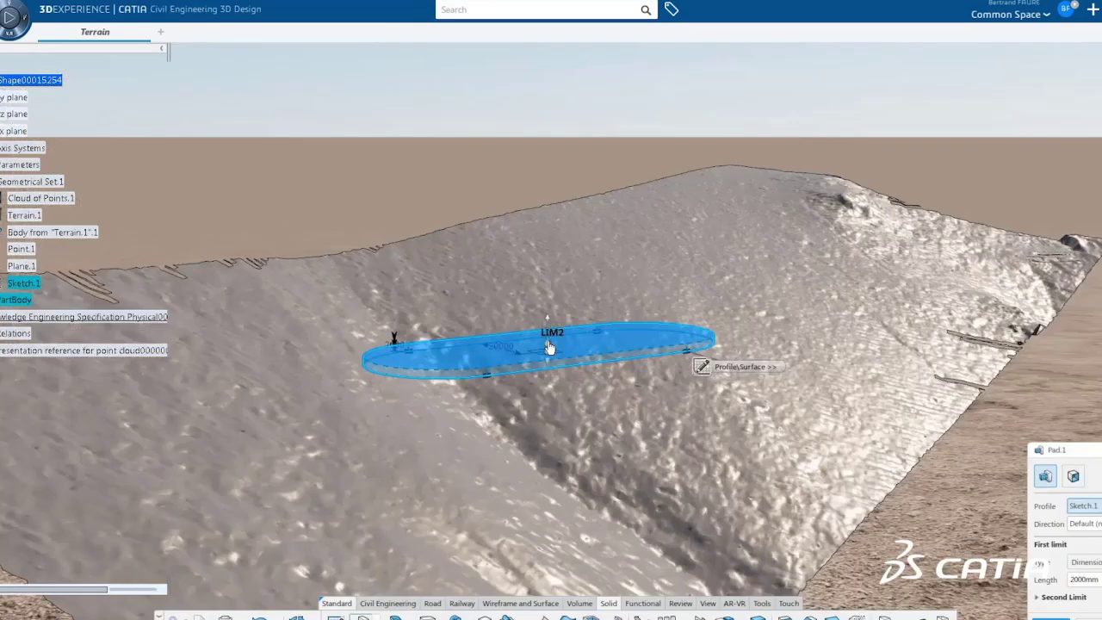
- Extend the second limit of the Sketch.1 pad upward to about 15.5 m from the sketch
{"action": "left_click_drag", "start_coordinate": [549, 338], "coordinate": [548, 291]}
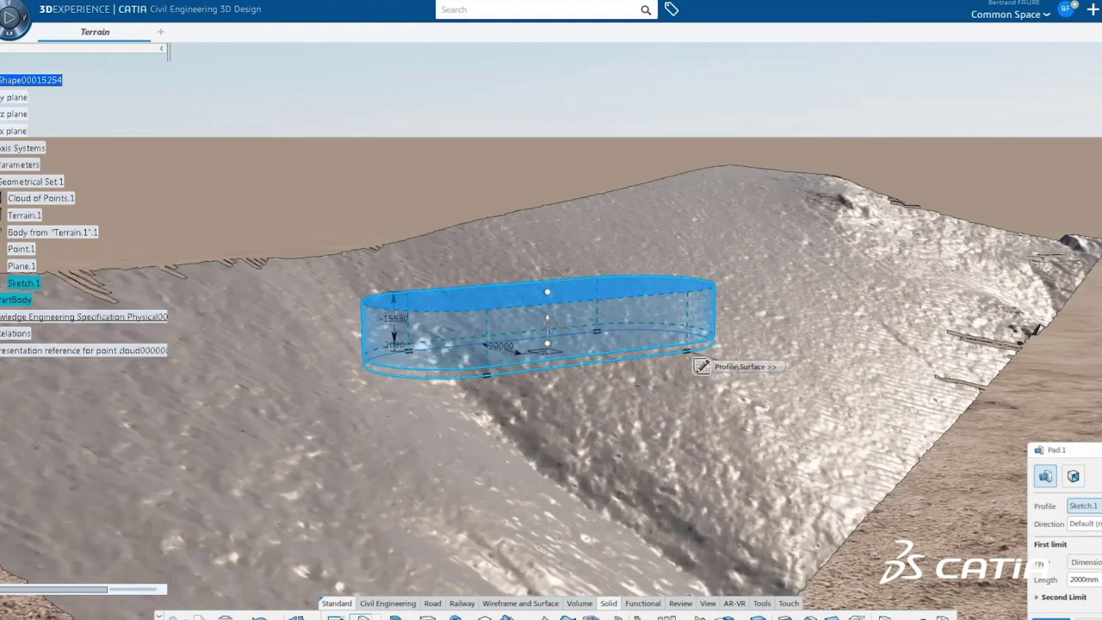